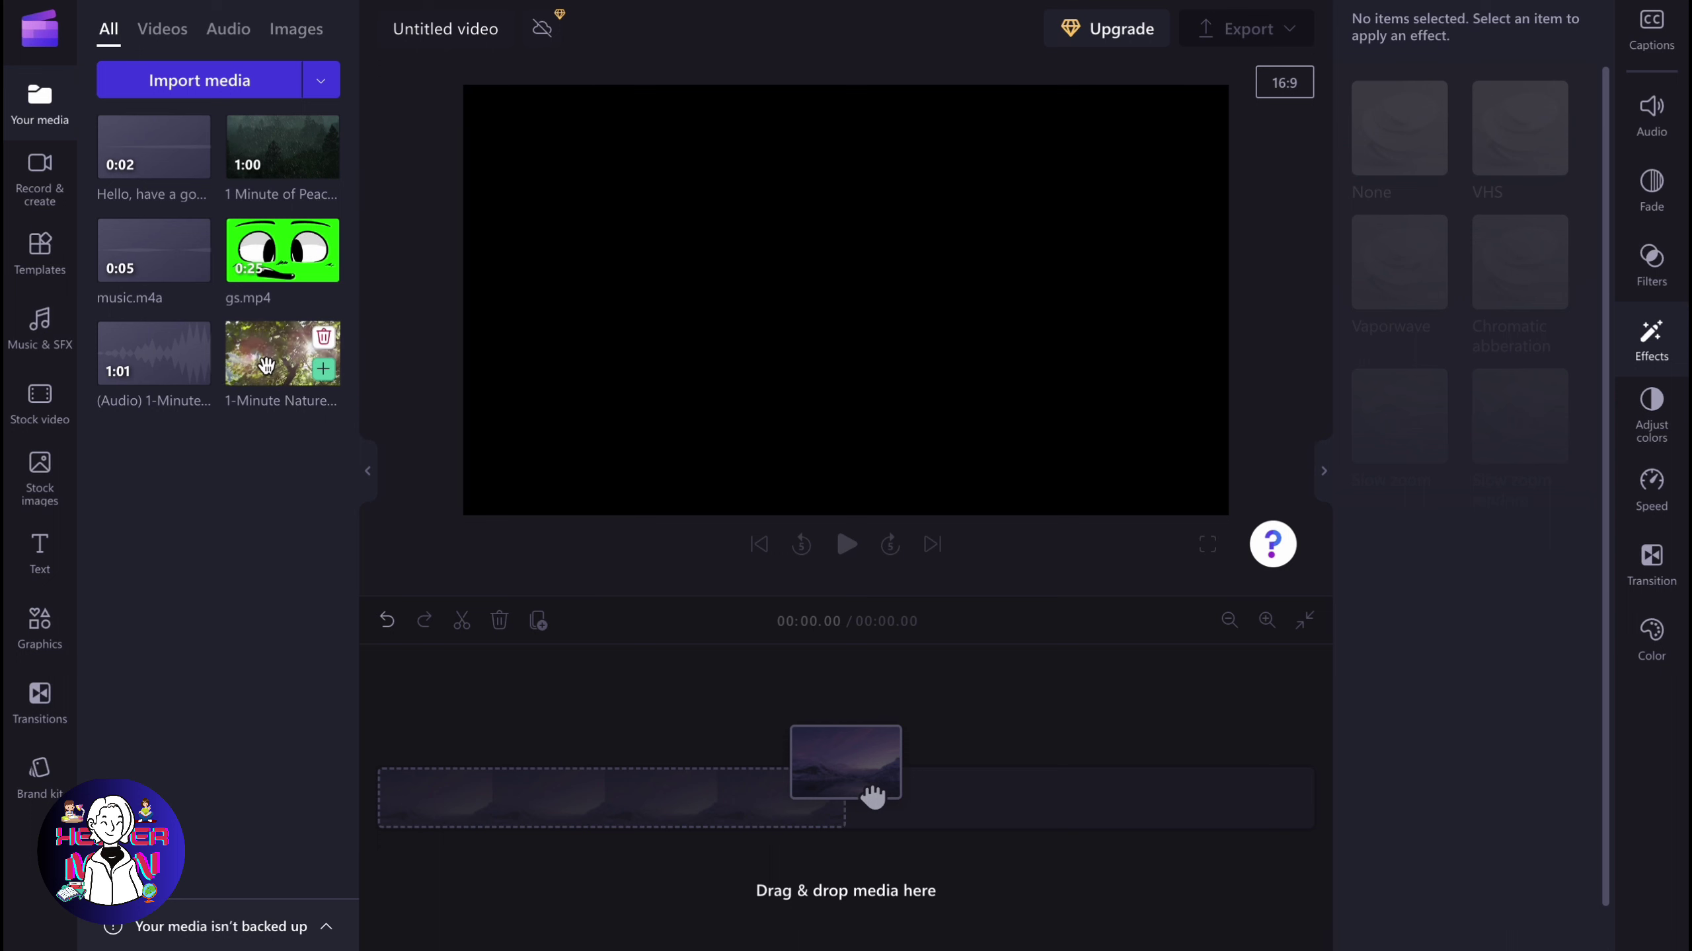
Add the 1-Minute Nature clip to the timeline and set the playhead near 00:04.87
drag(873, 797, 865, 798)
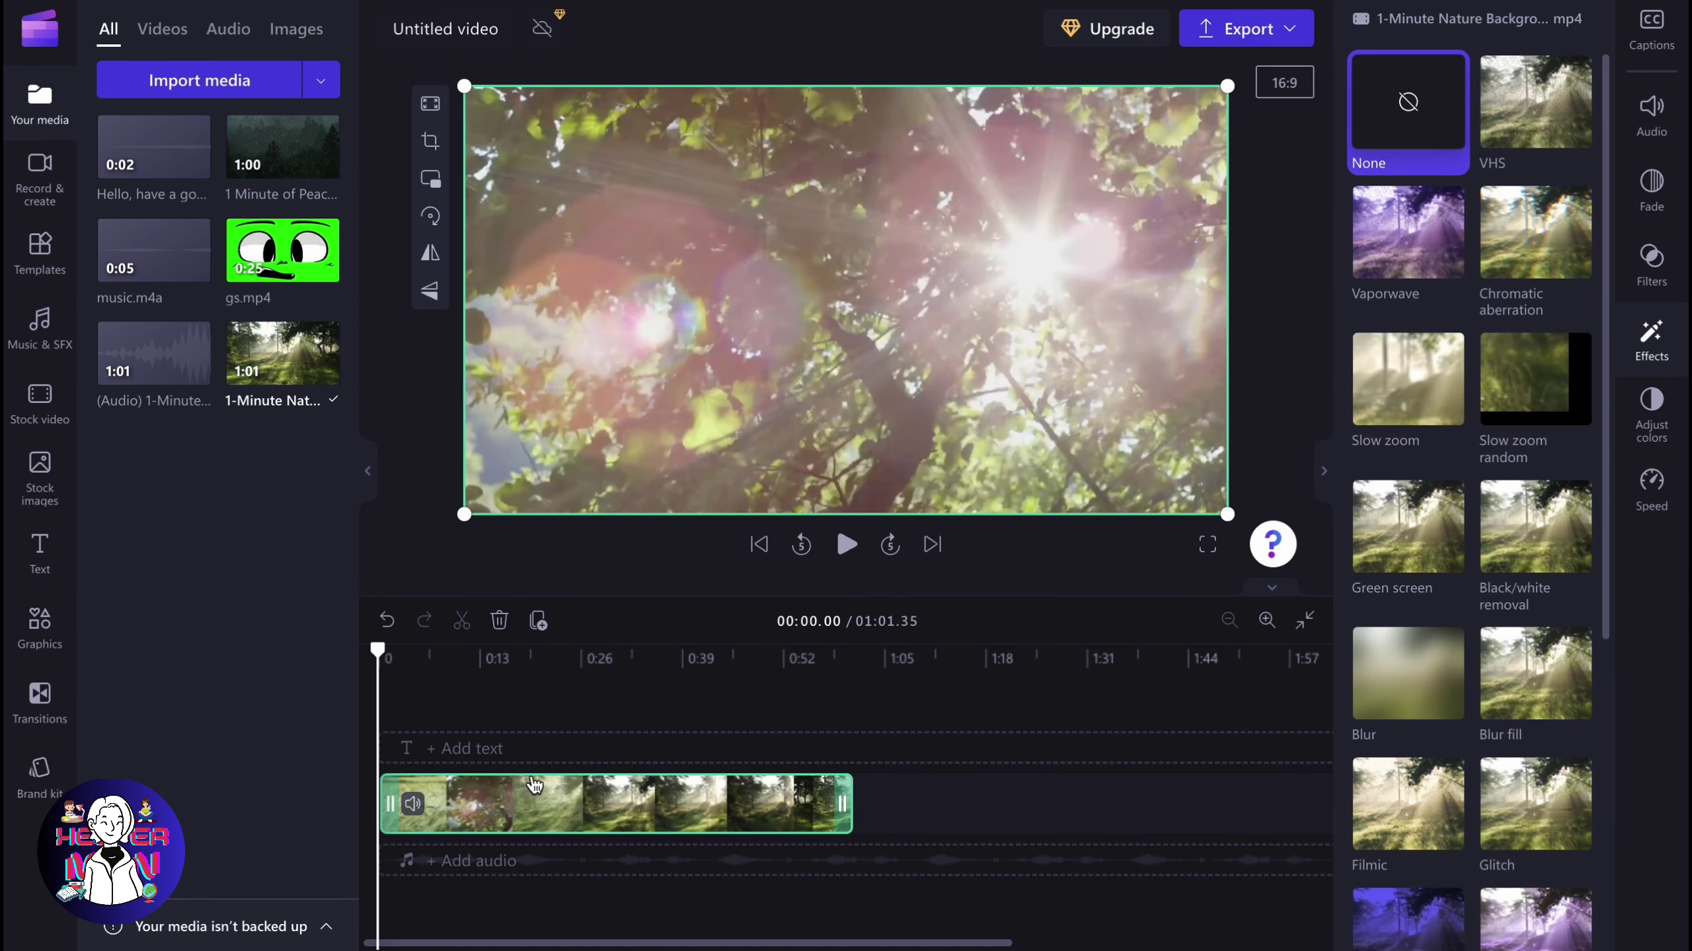
drag(380, 674, 416, 674)
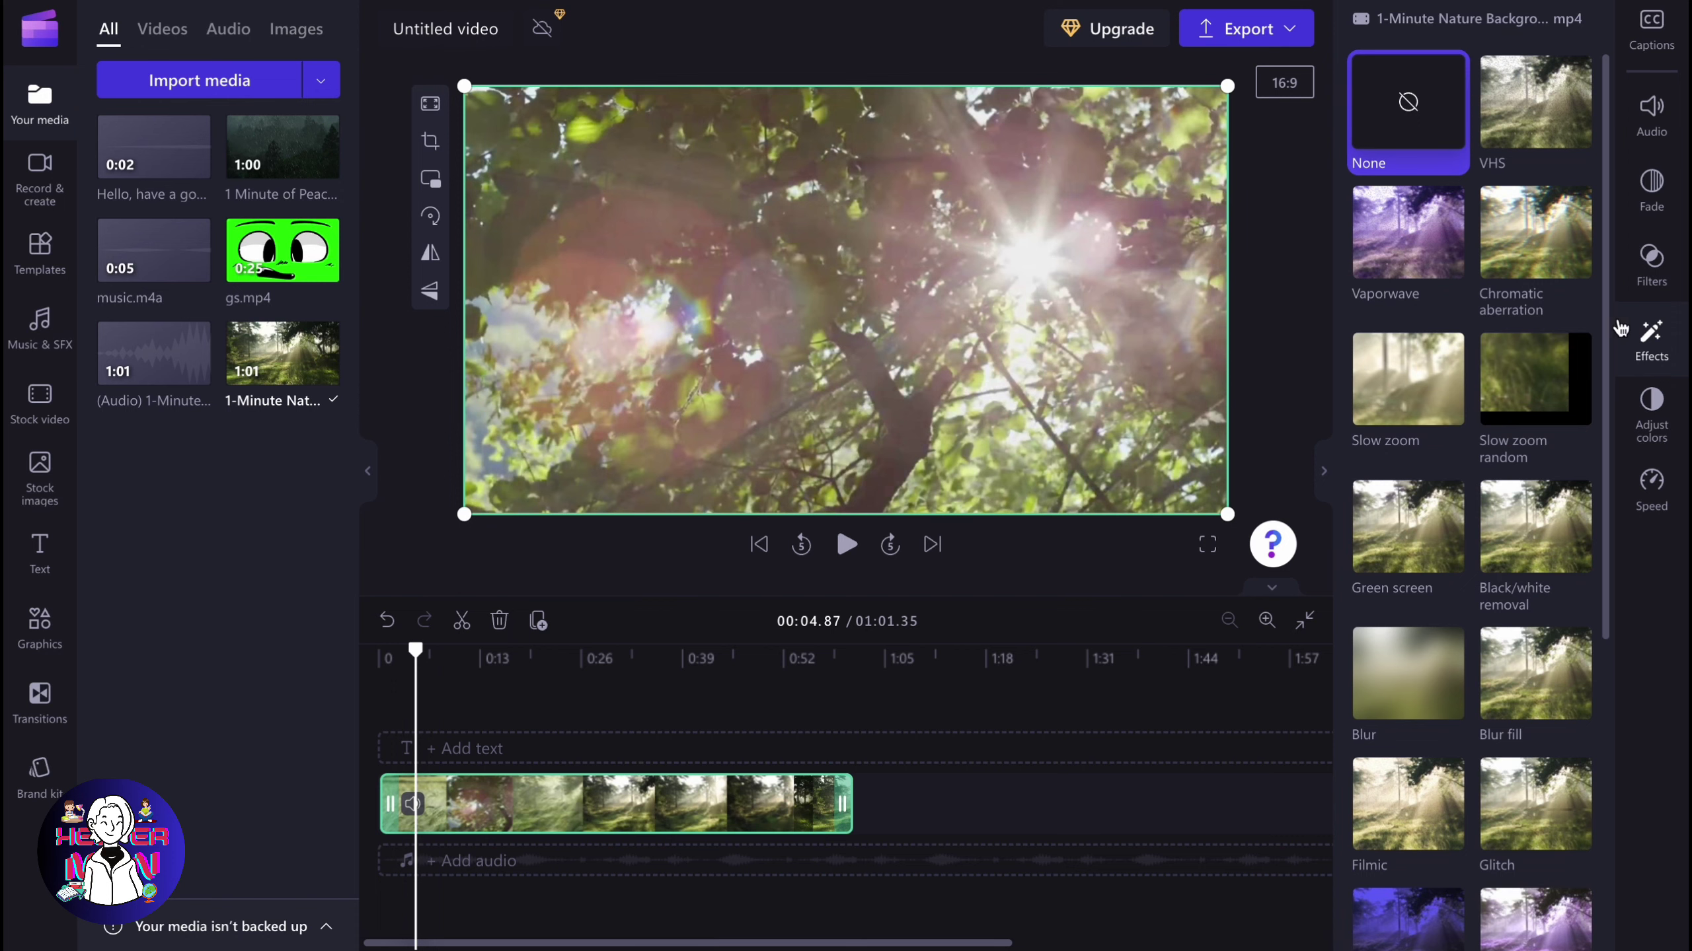
Keep the nature clip on the None effect and show its Adjust colors settings
click(1661, 331)
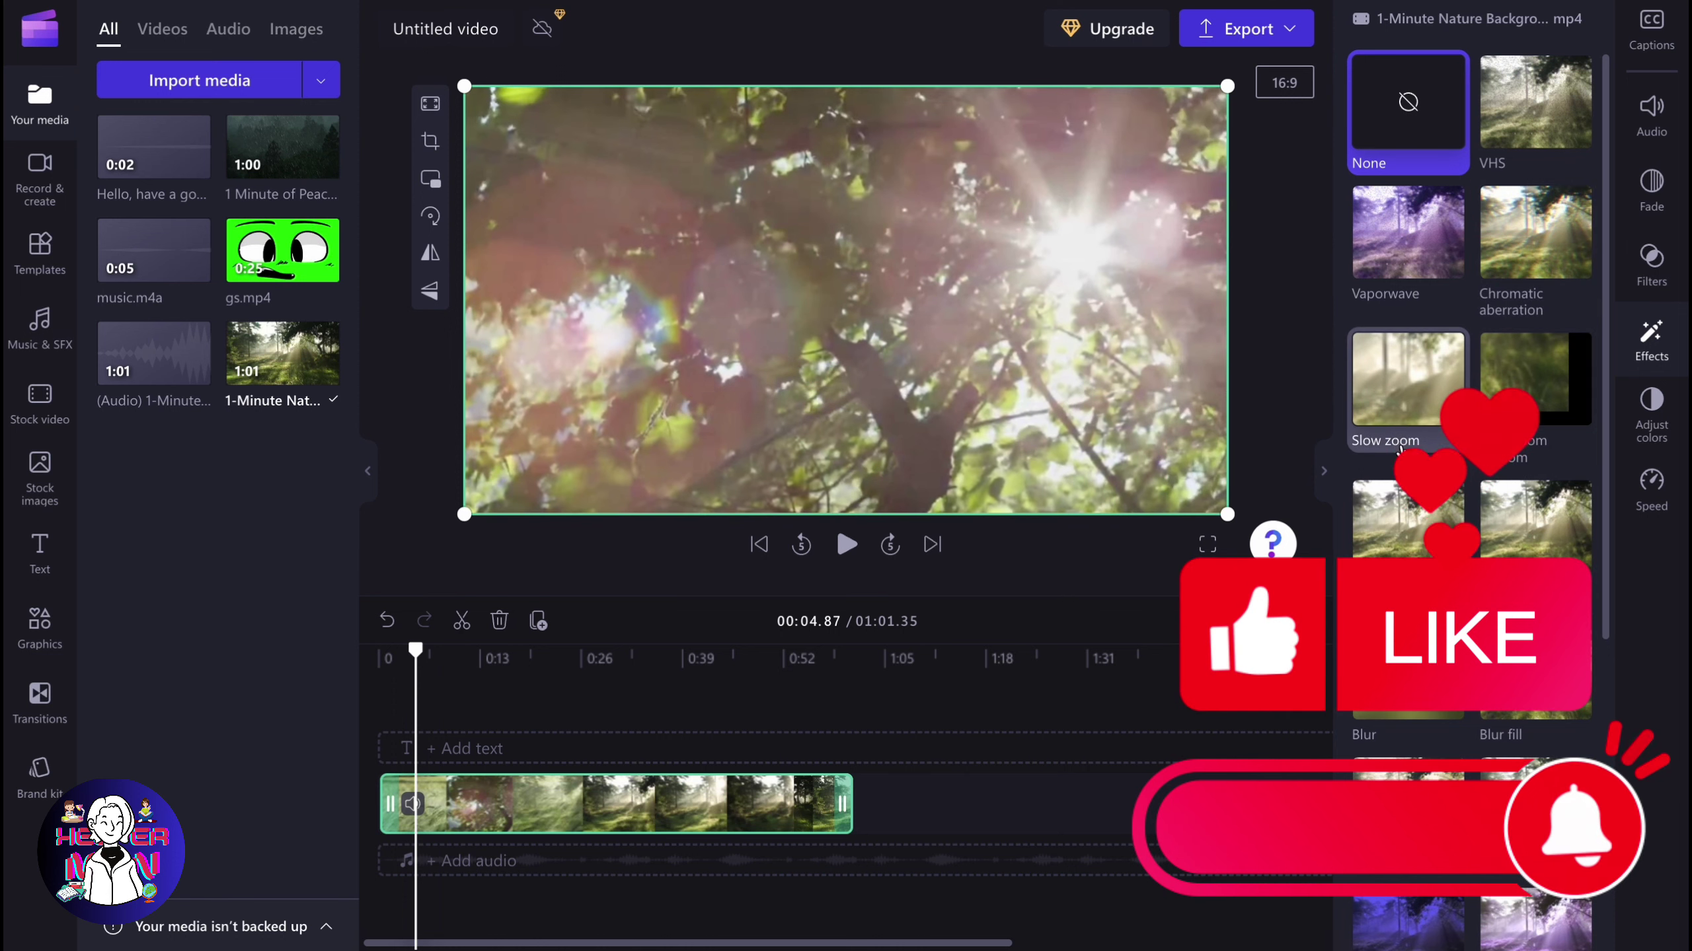
scroll(1491, 463, down, 1)
scroll(1498, 529, down, 3)
scroll(1497, 536, down, 1)
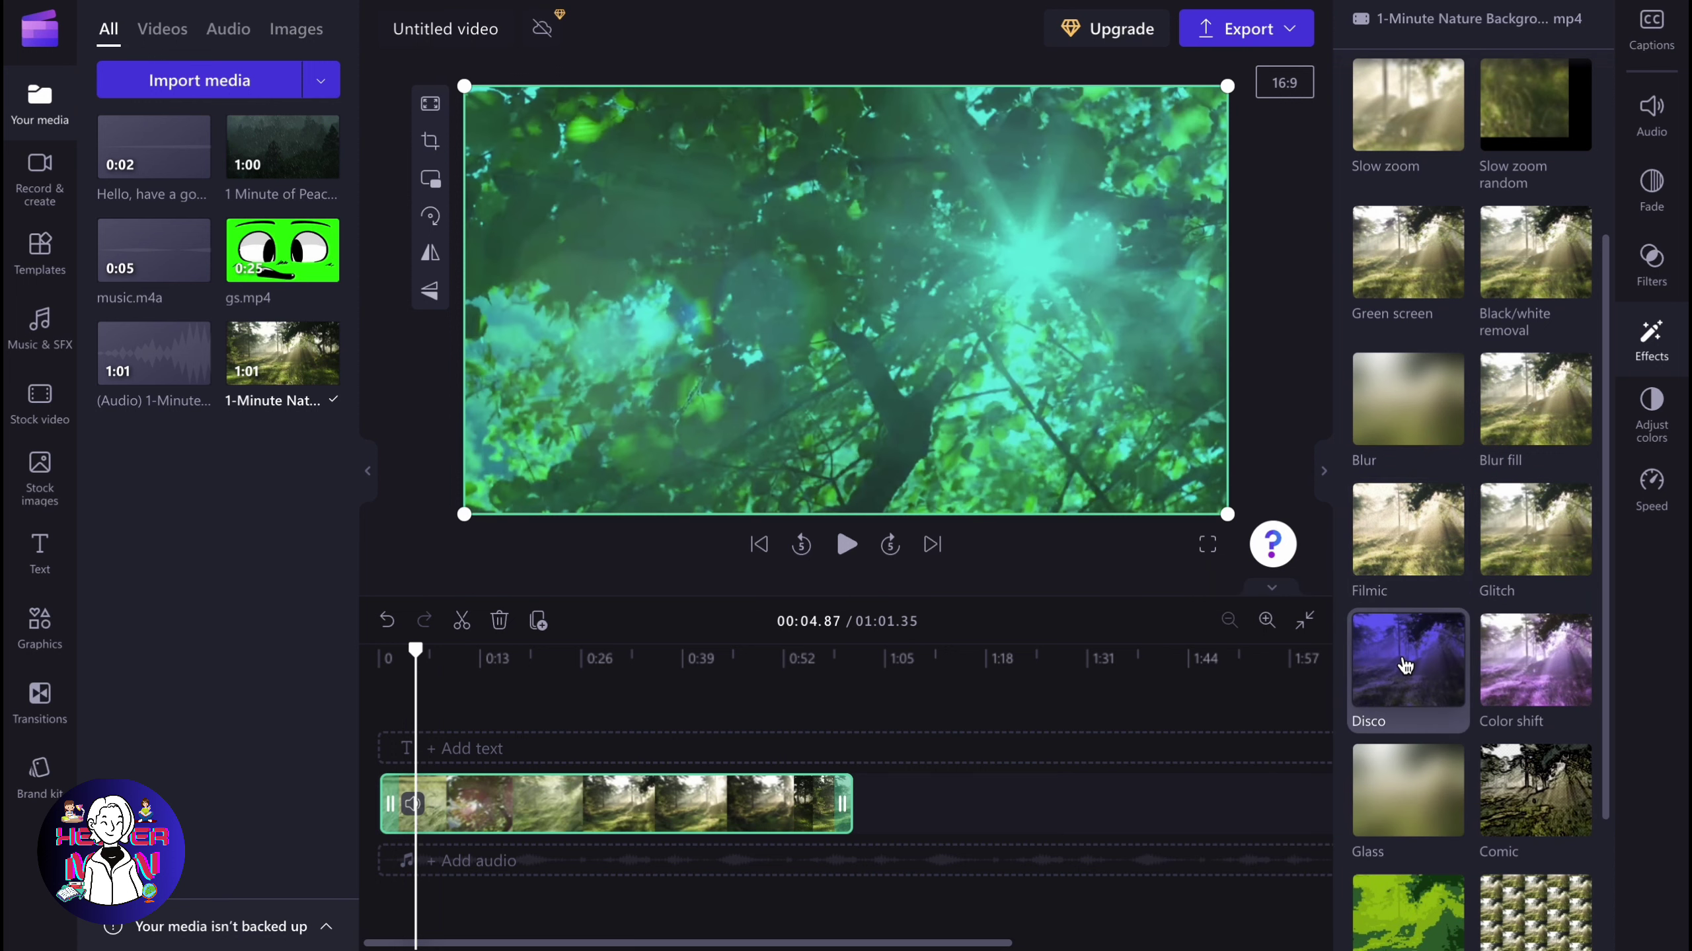
scroll(1468, 729, down, 1)
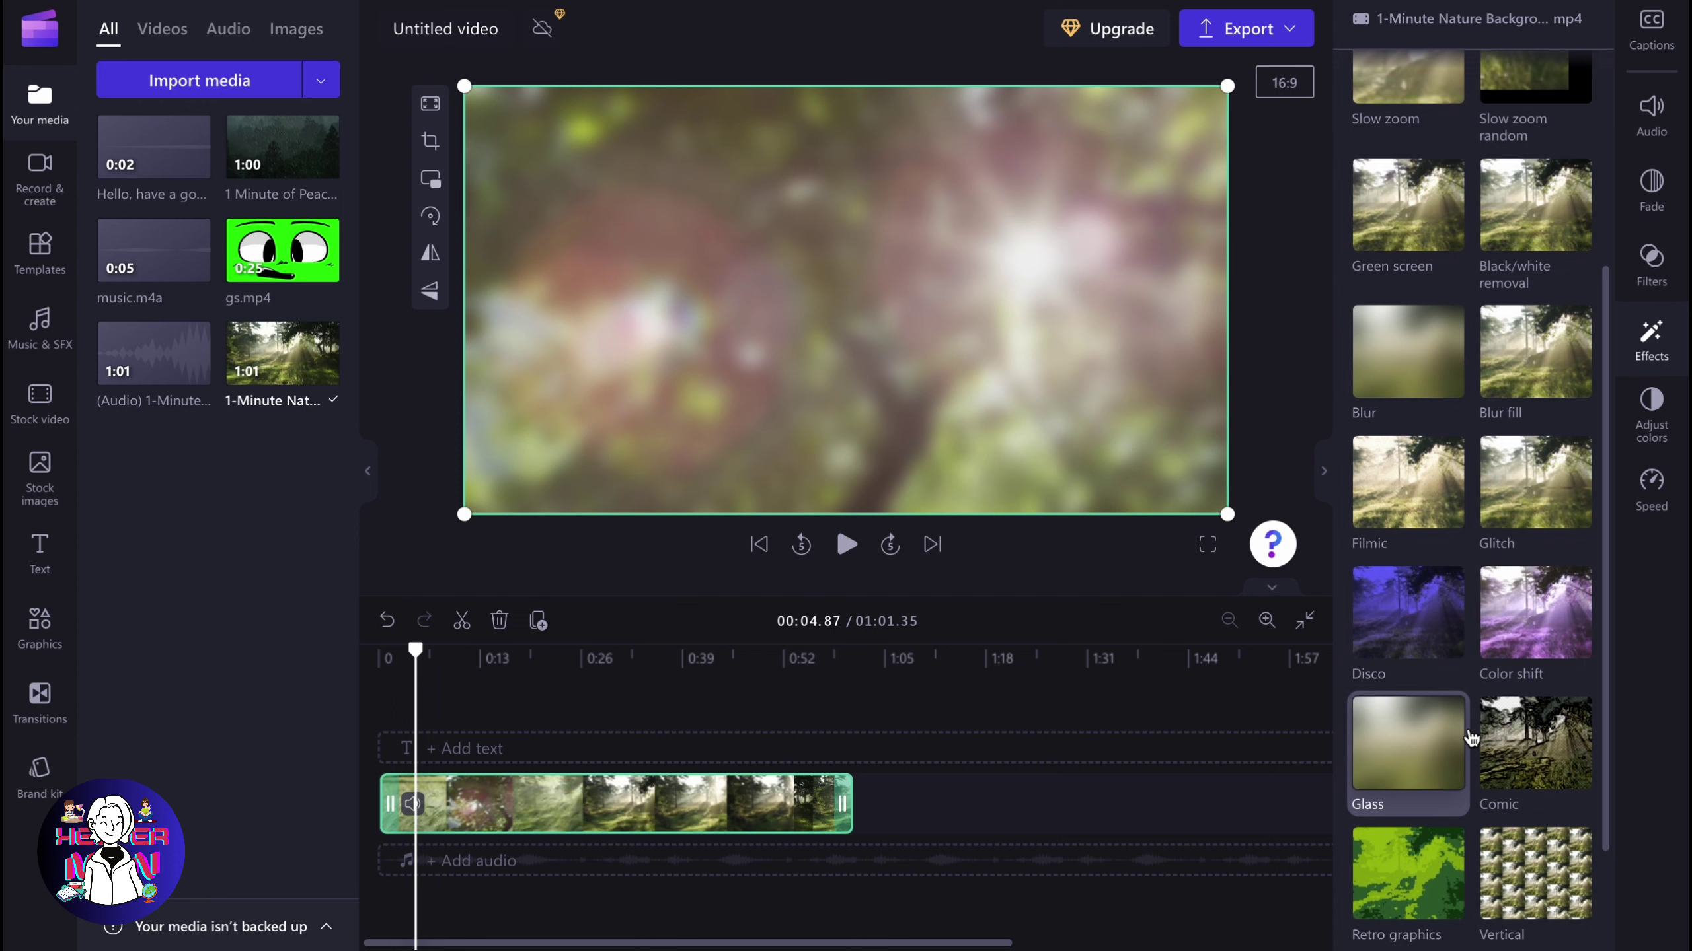
scroll(1530, 740, down, 3)
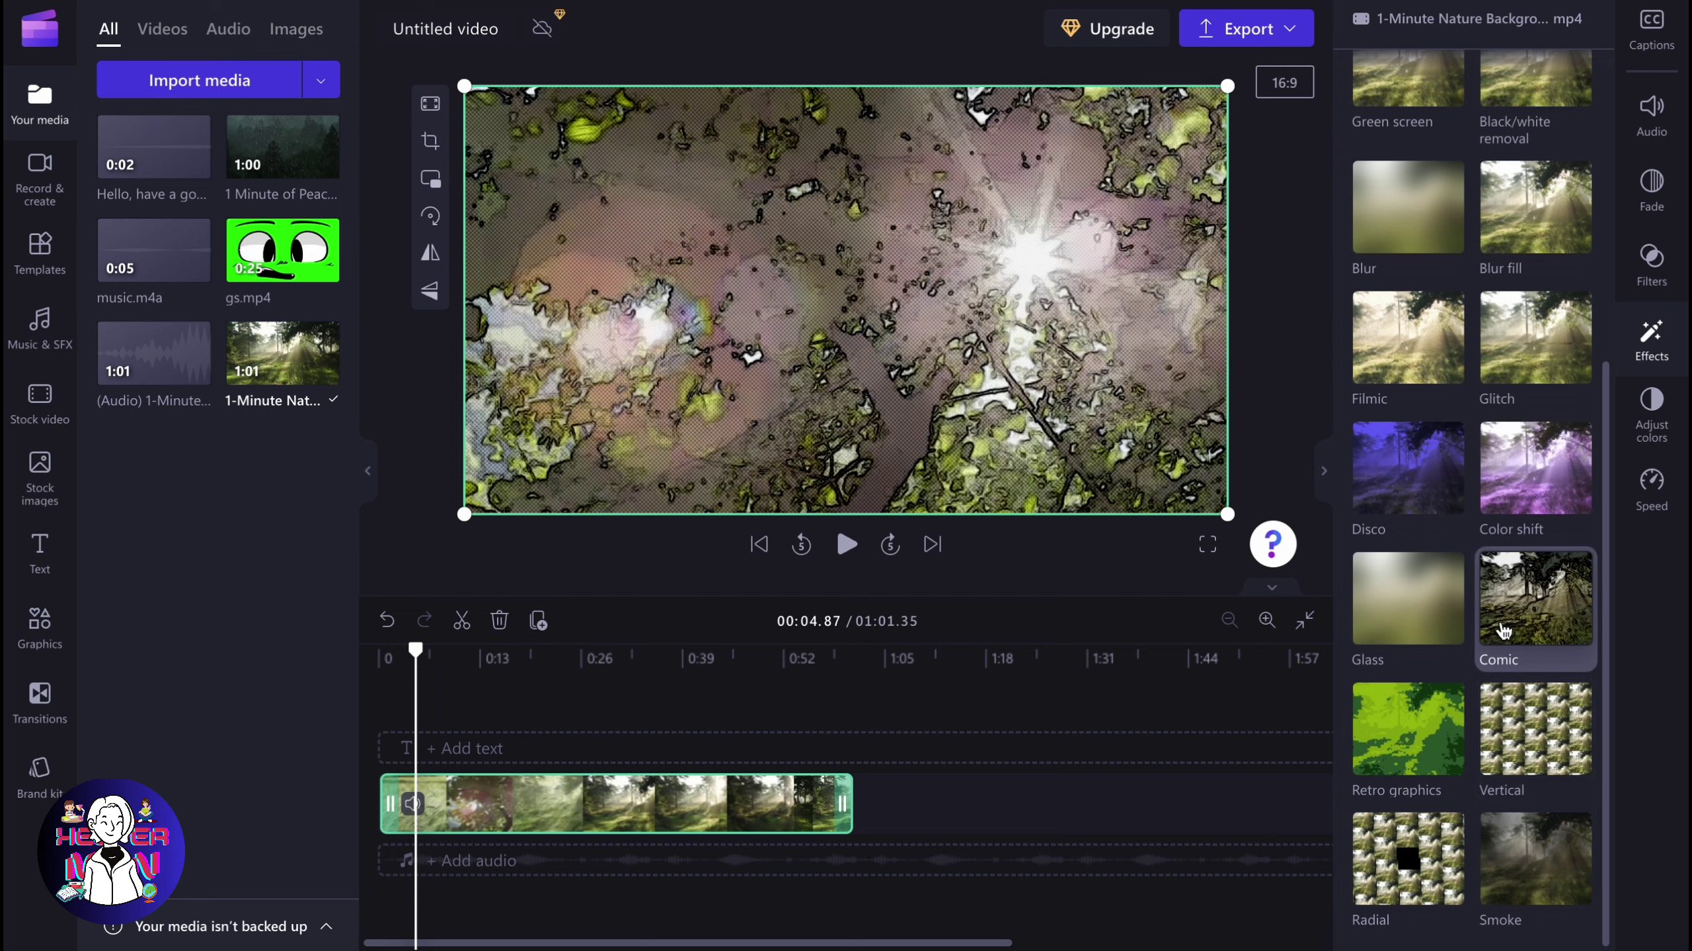
scroll(1503, 635, up, 10)
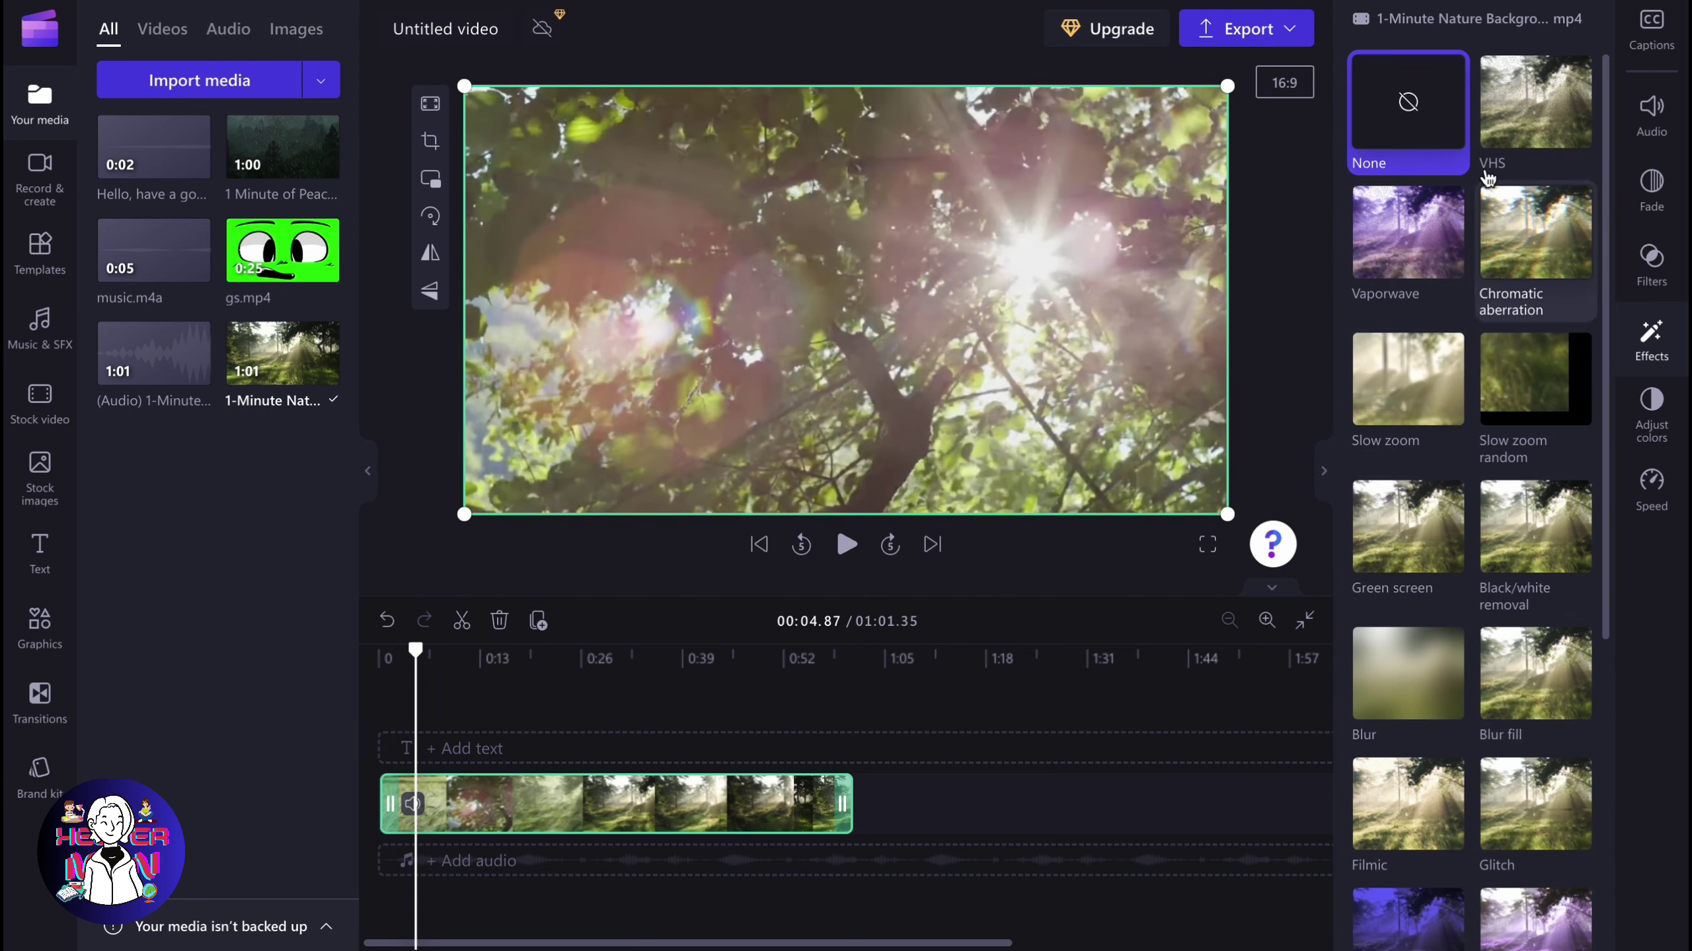
scroll(1507, 632, down, 3)
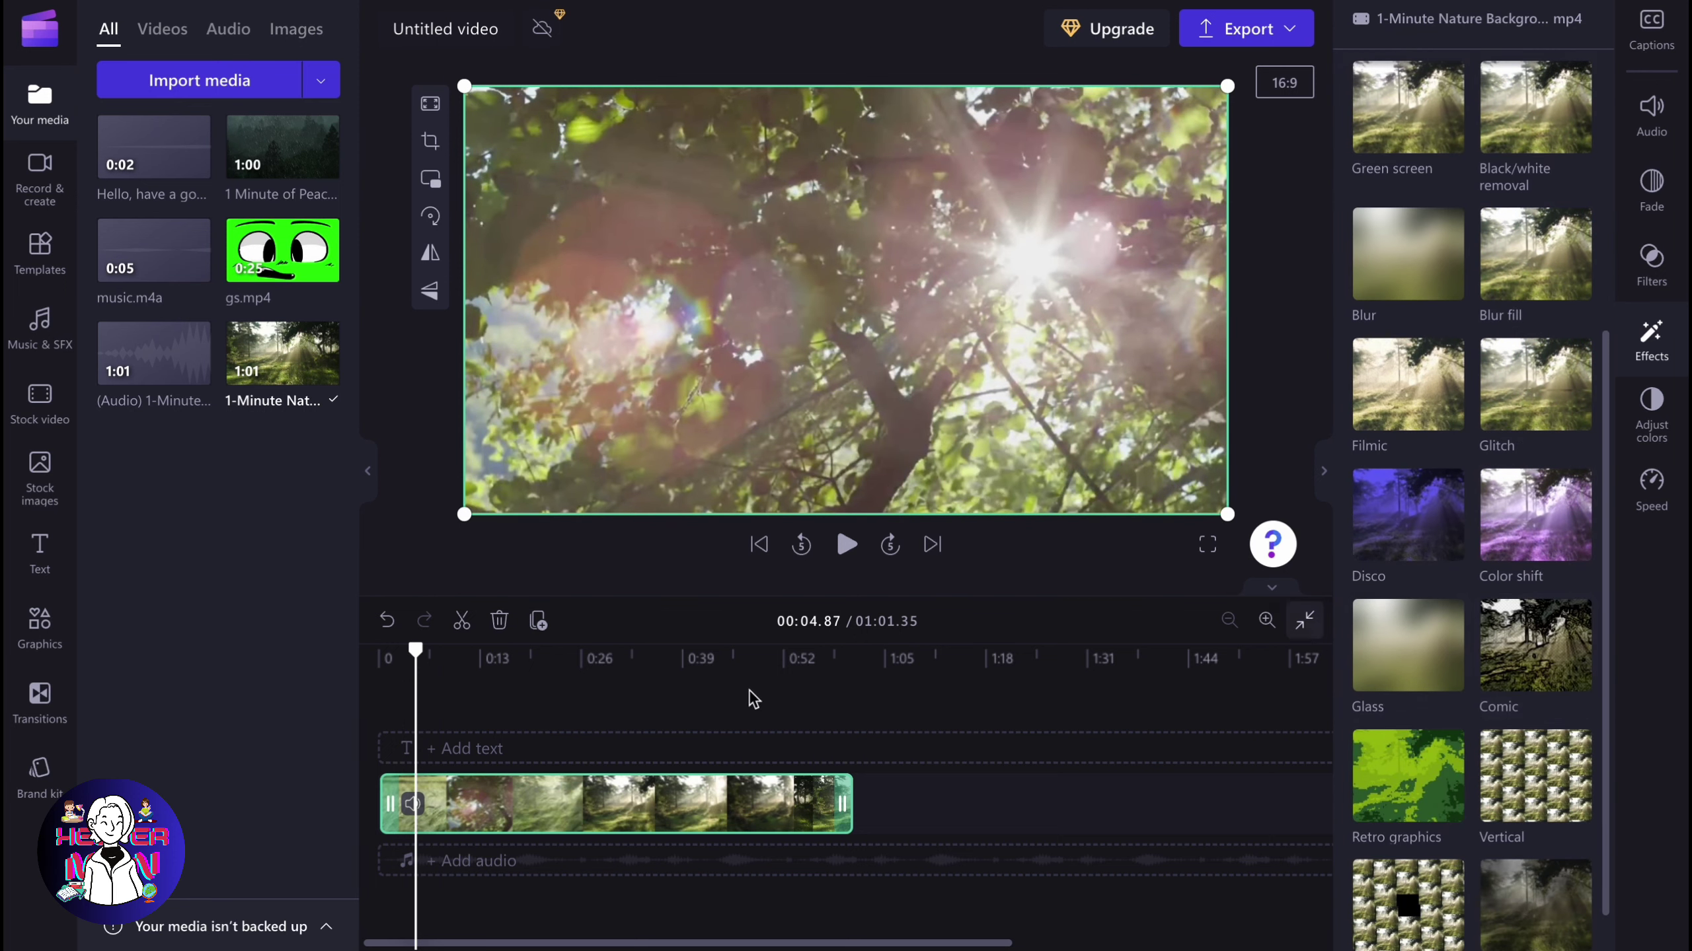
drag(415, 651, 428, 651)
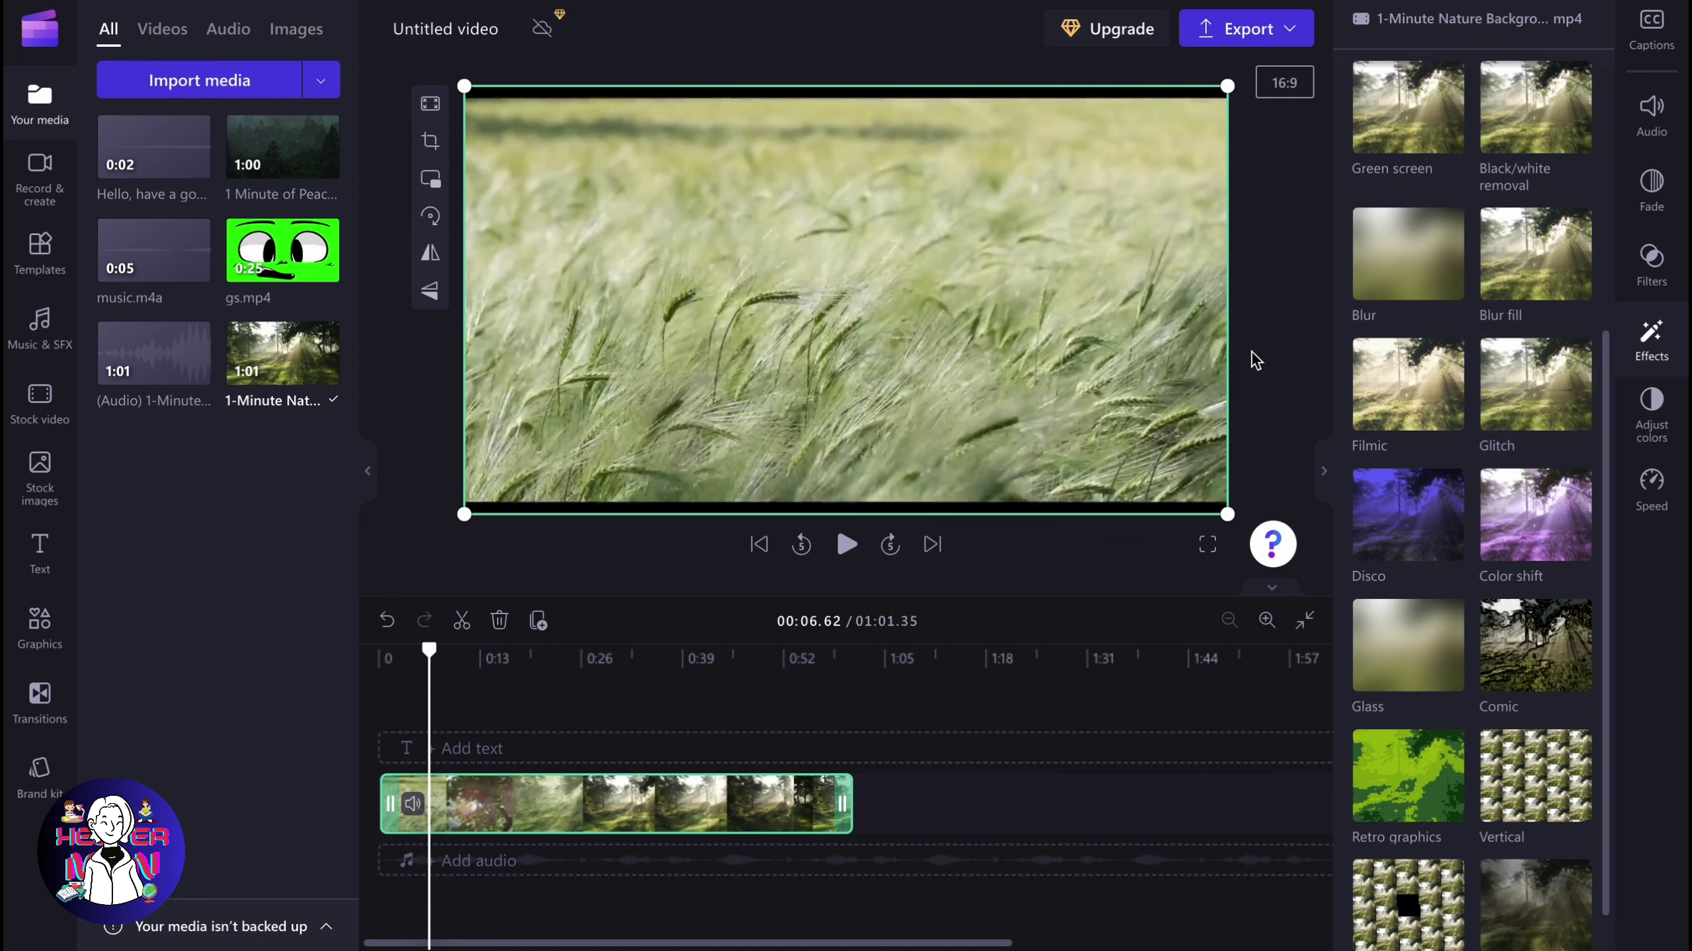
scroll(1508, 457, up, 3)
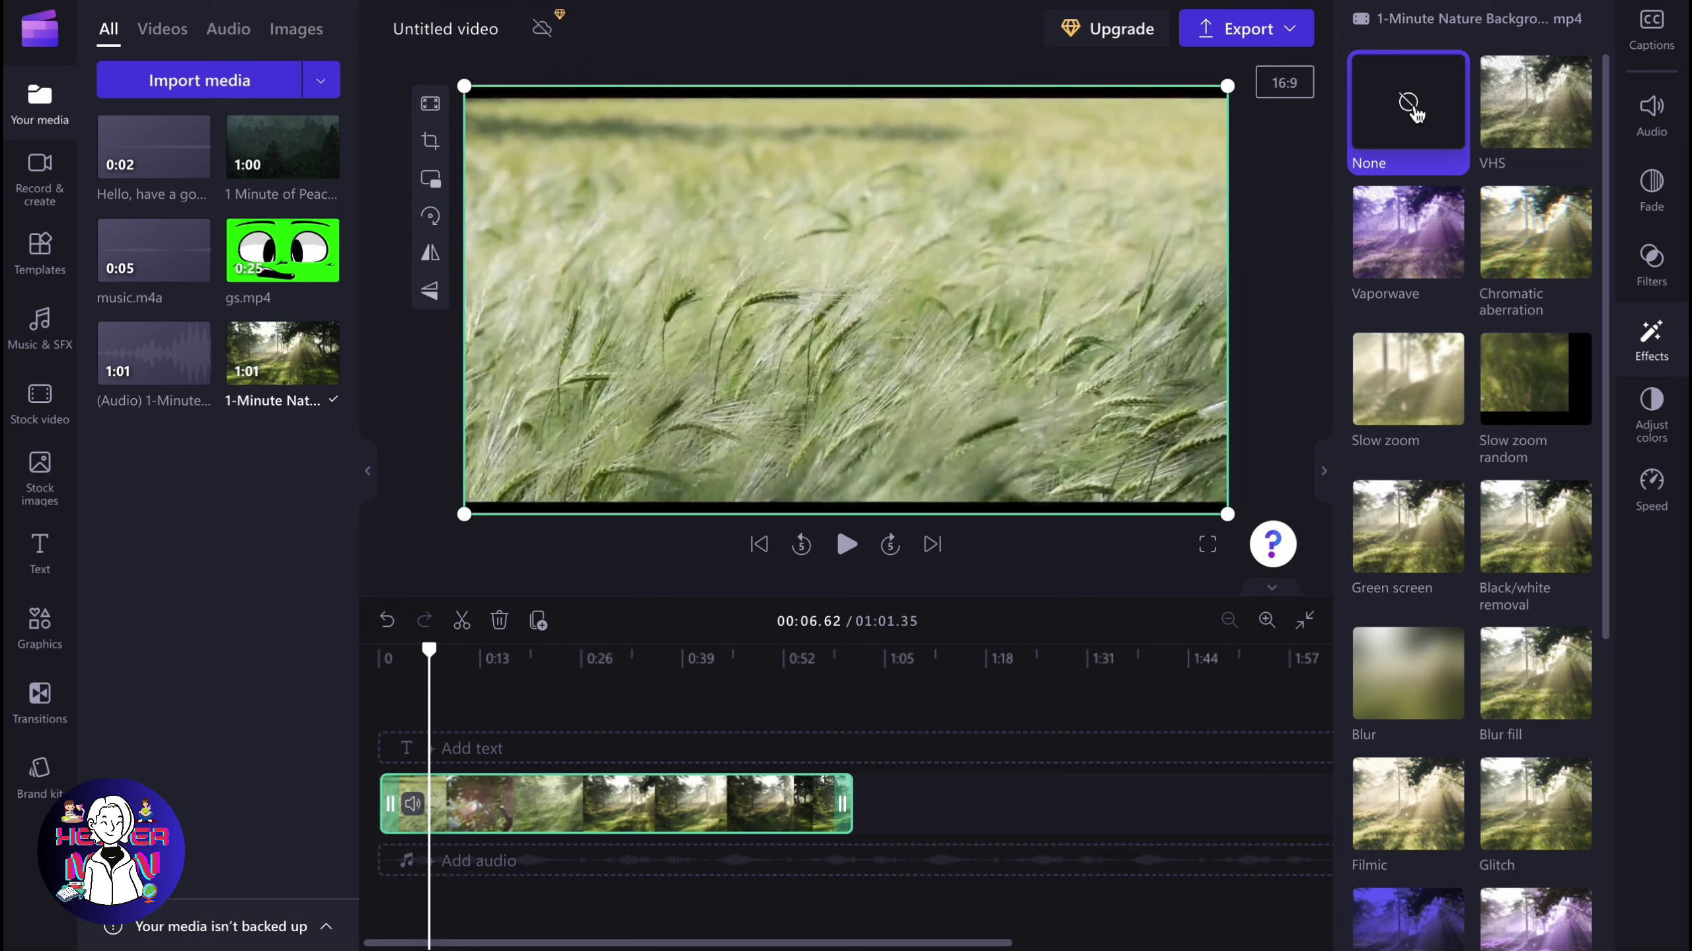
Split the clip at 00:07.27 and 00:08.08 and select the short middle piece
click(1648, 407)
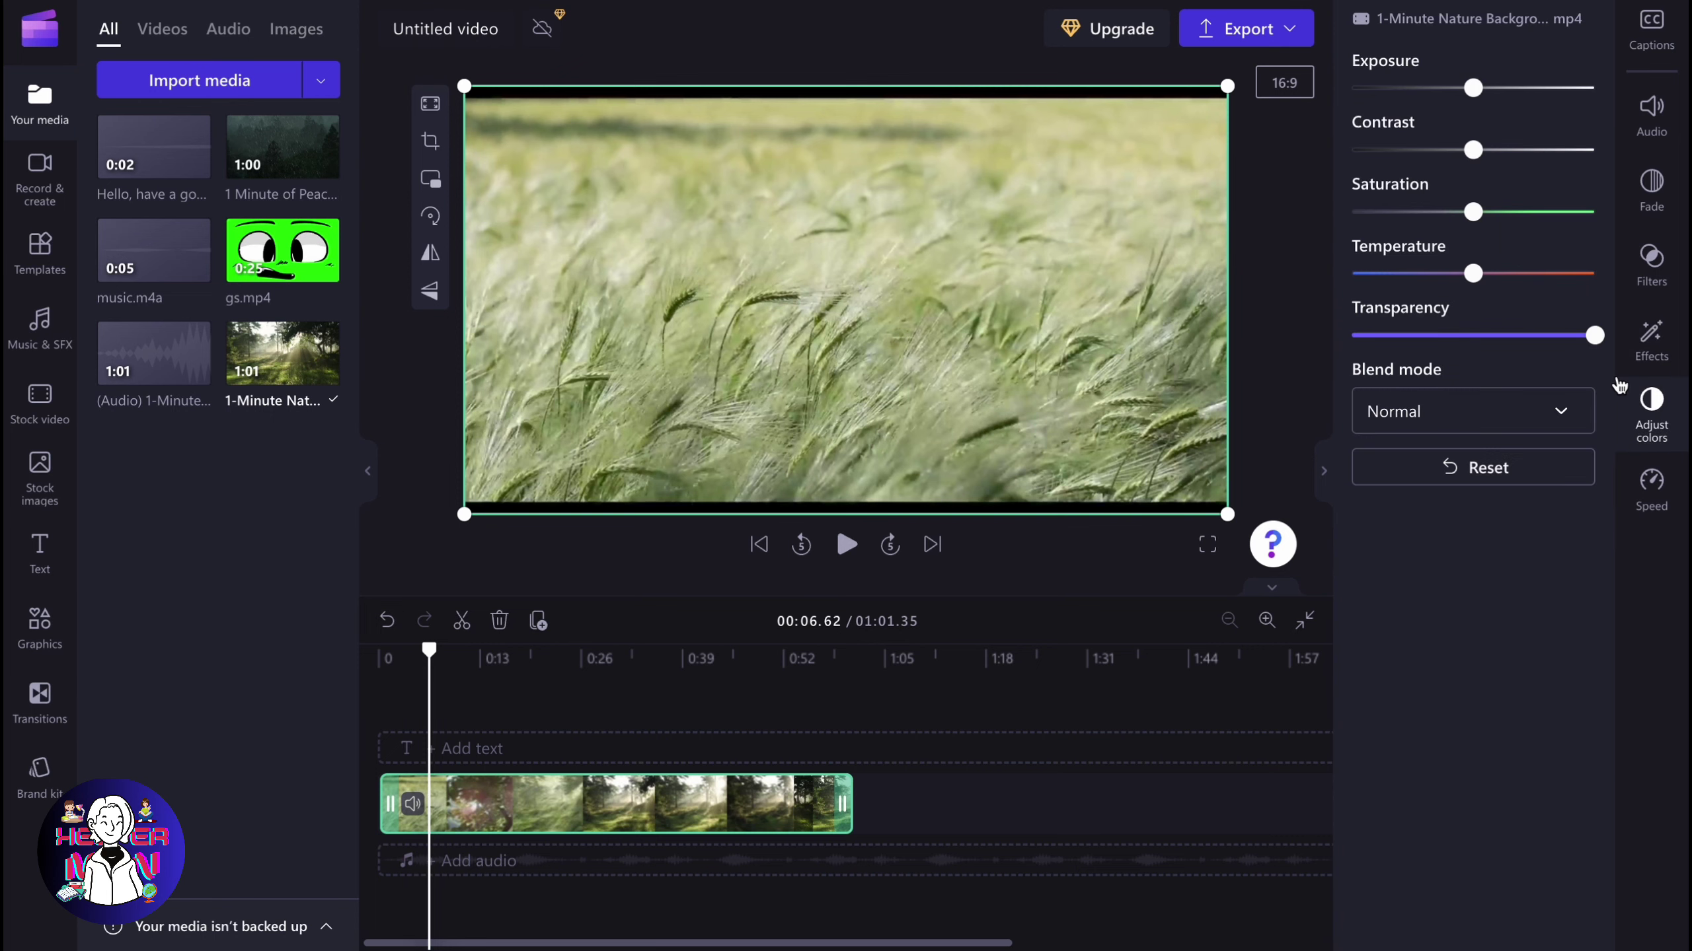
scroll(489, 765, up, 2)
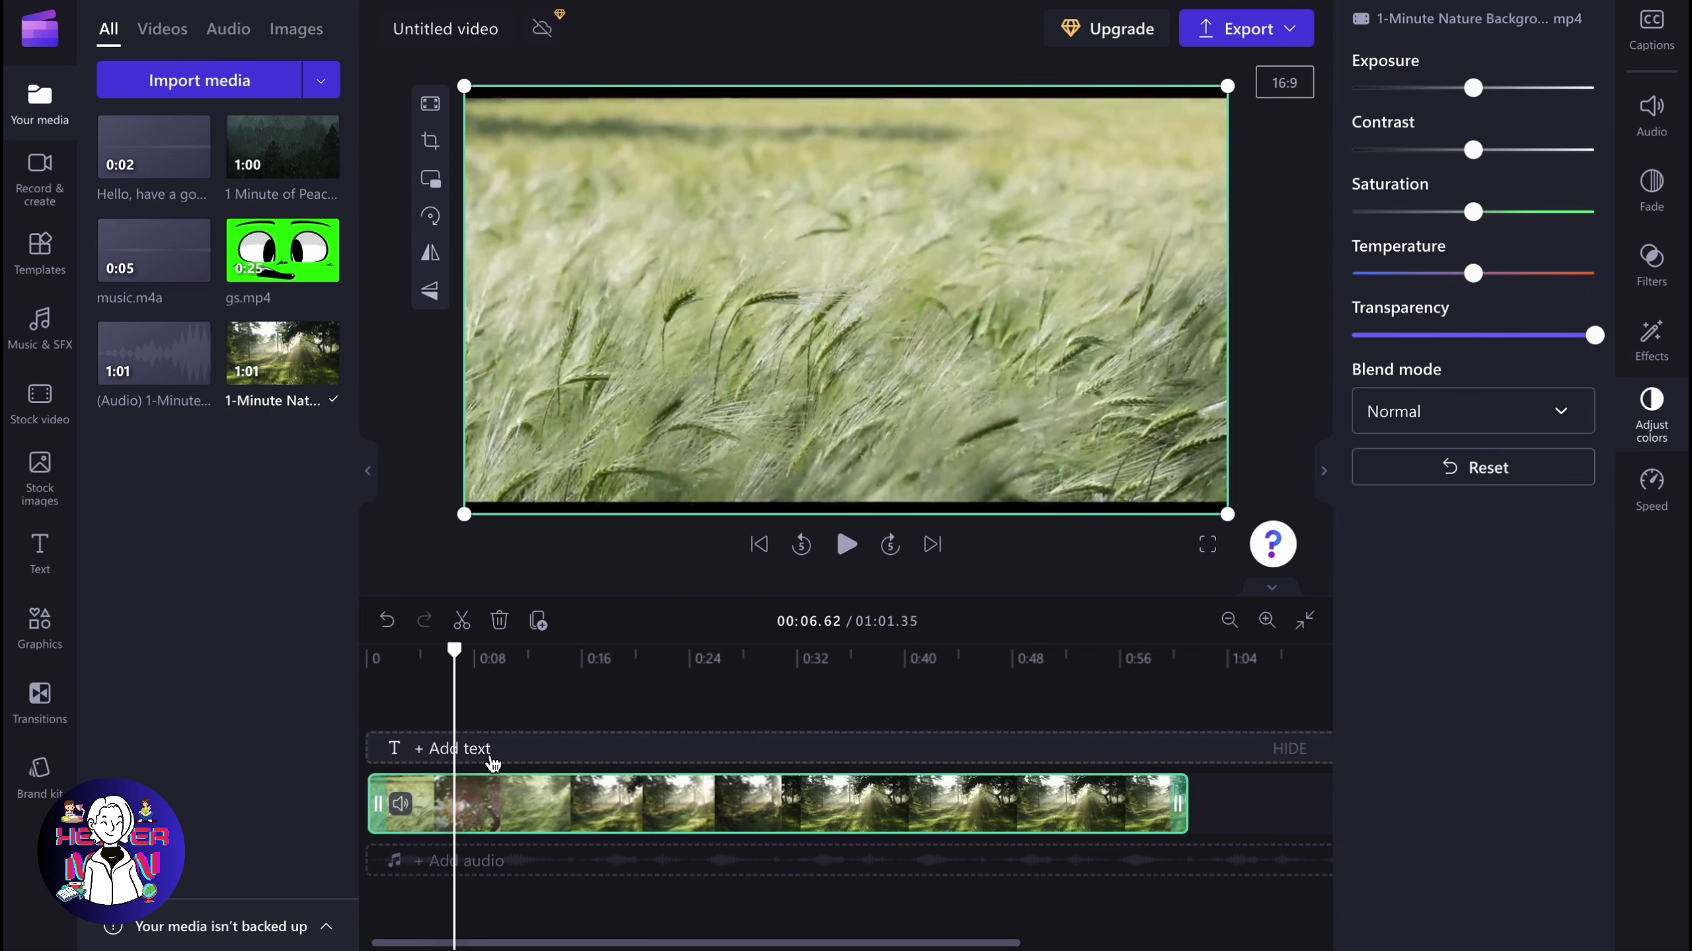
scroll(489, 765, up, 3)
click(638, 654)
click(462, 622)
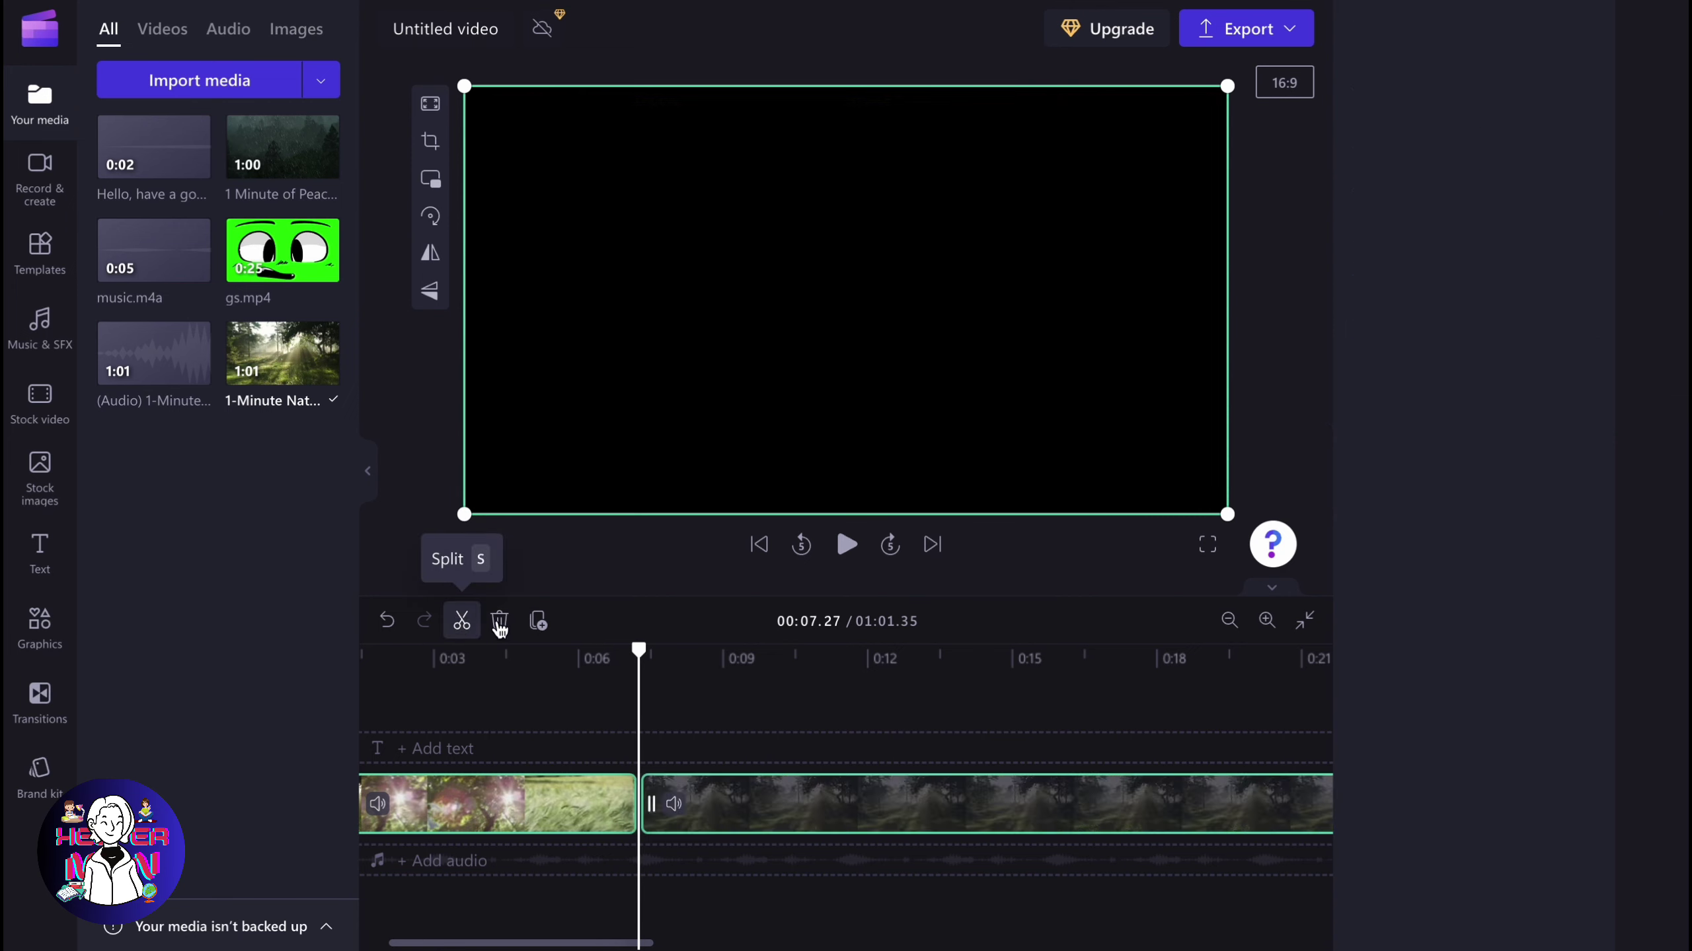
click(675, 654)
click(461, 622)
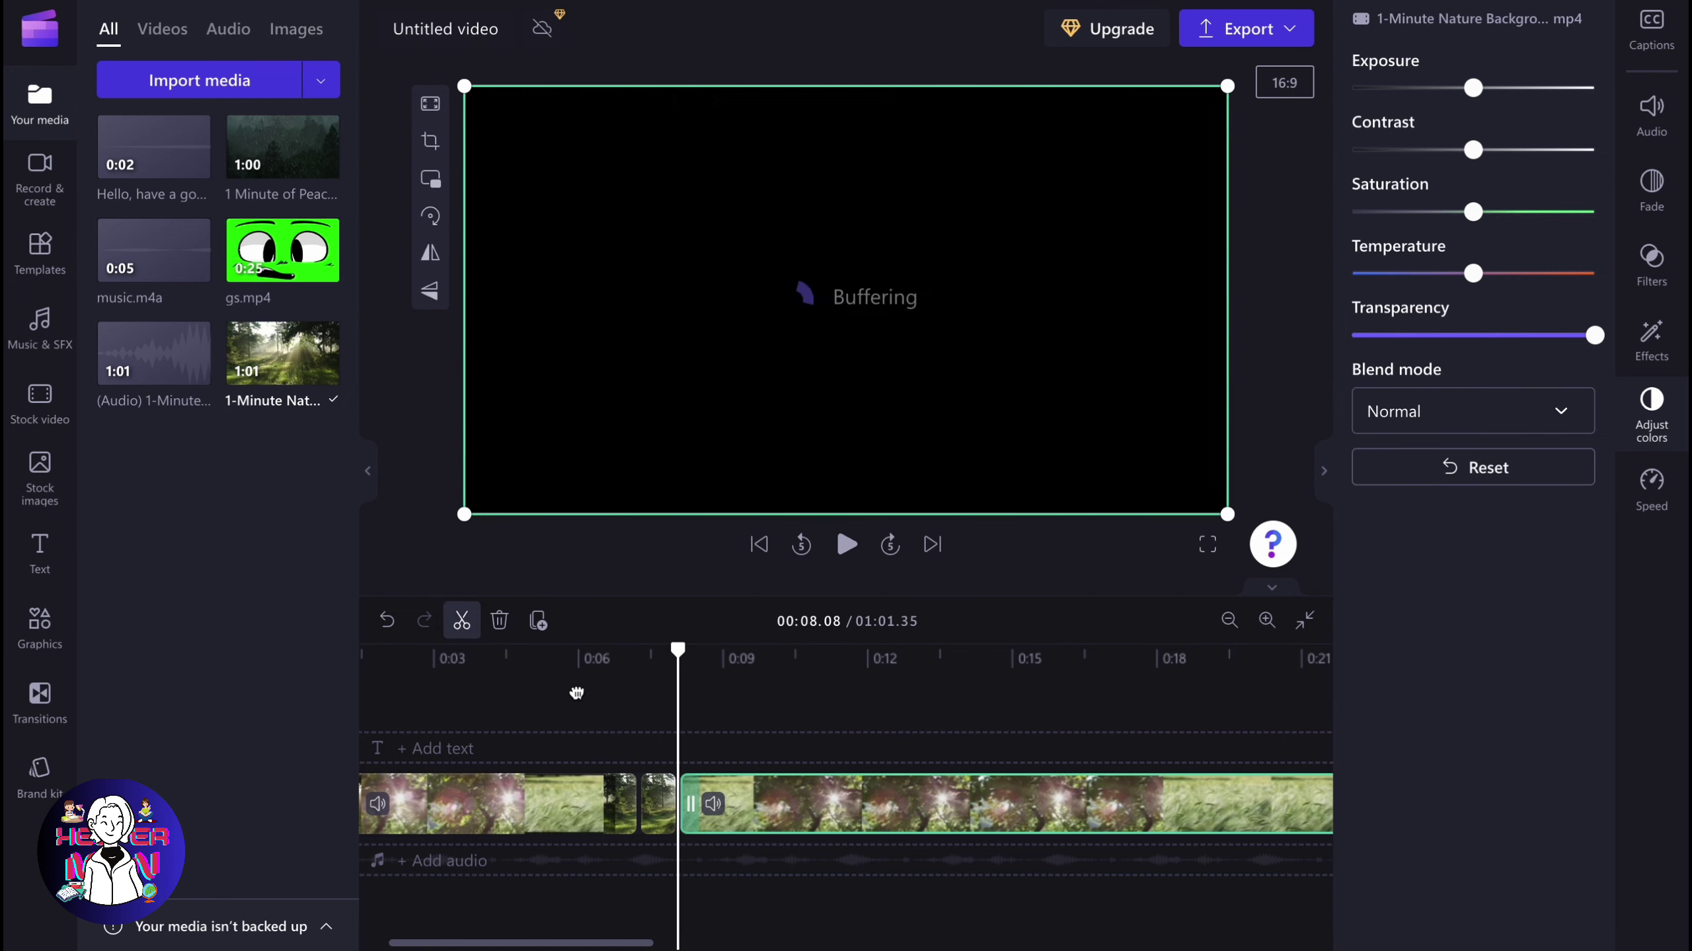
click(660, 658)
click(659, 803)
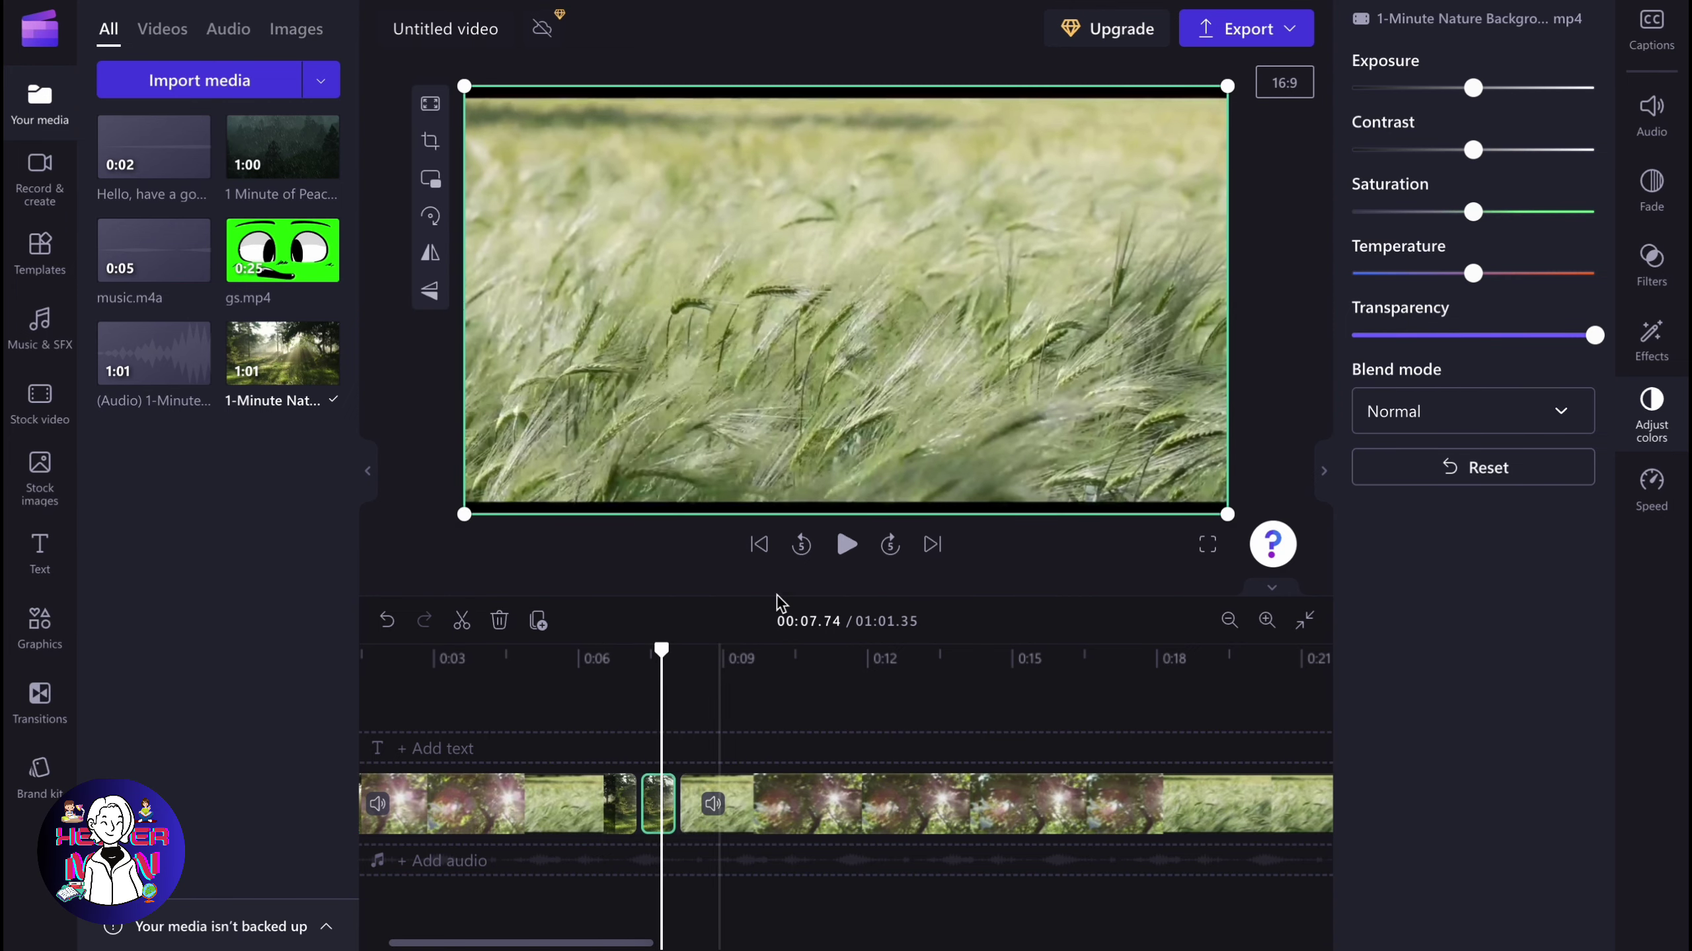
Raise the short piece's Temperature, Saturation, Contrast and Exposure
drag(1472, 273, 1537, 274)
drag(1477, 212, 1535, 212)
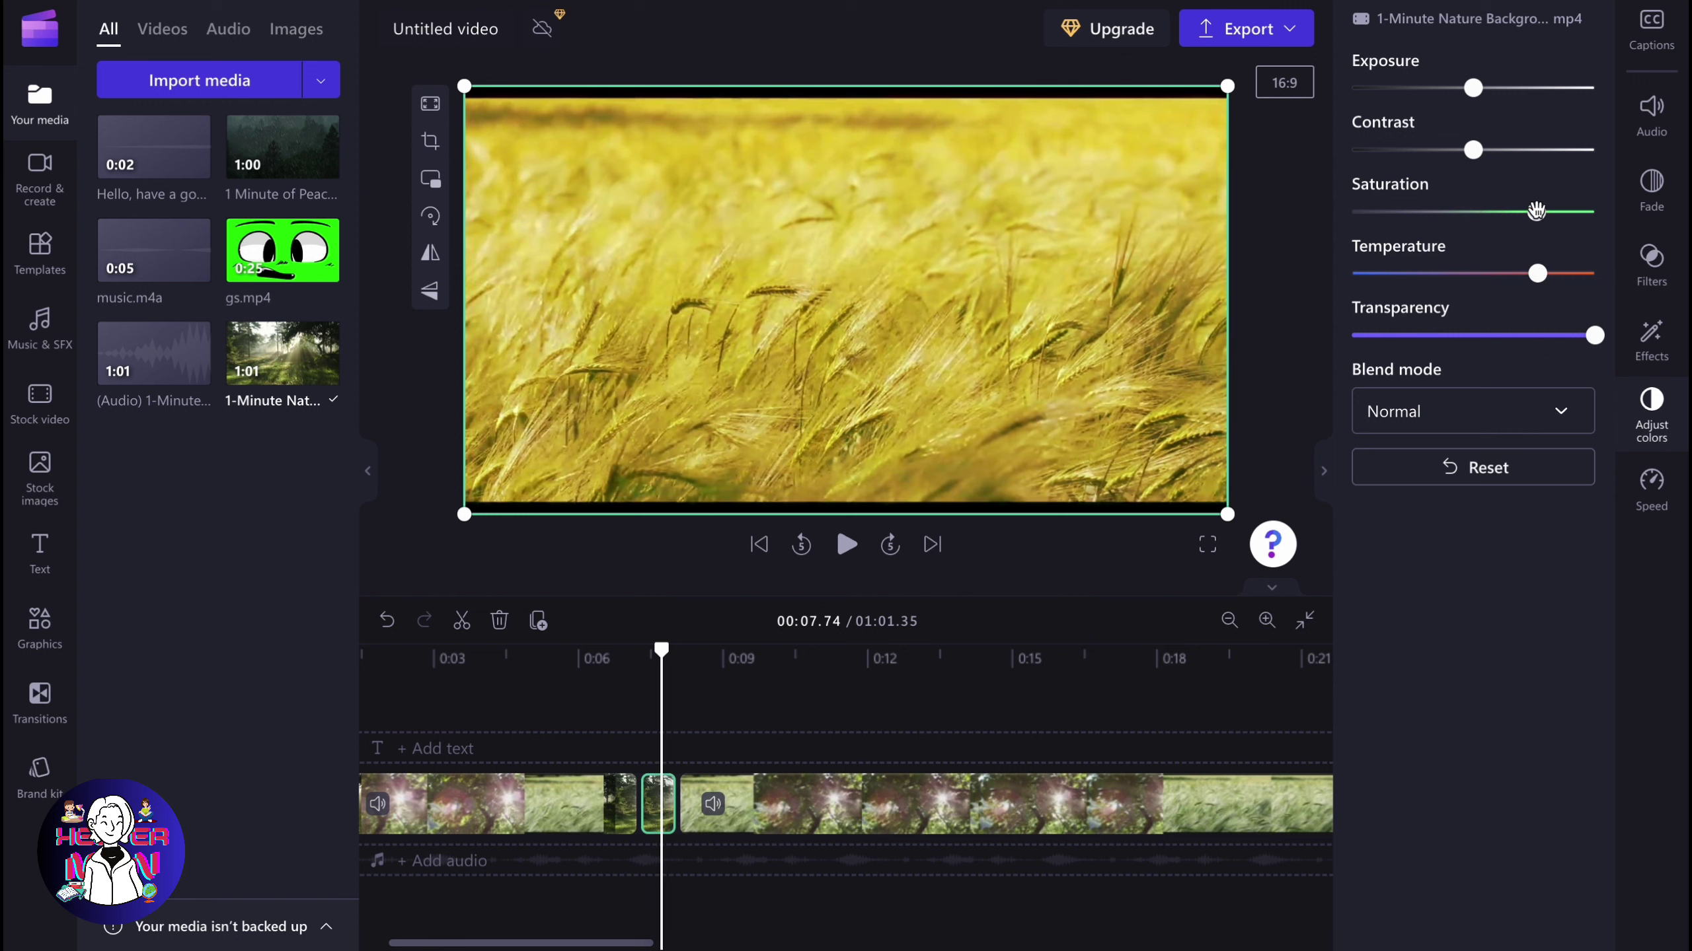
mouse_move(1473, 149)
mouse_down()
mouse_move(1371, 150)
mouse_move(1539, 149)
mouse_up()
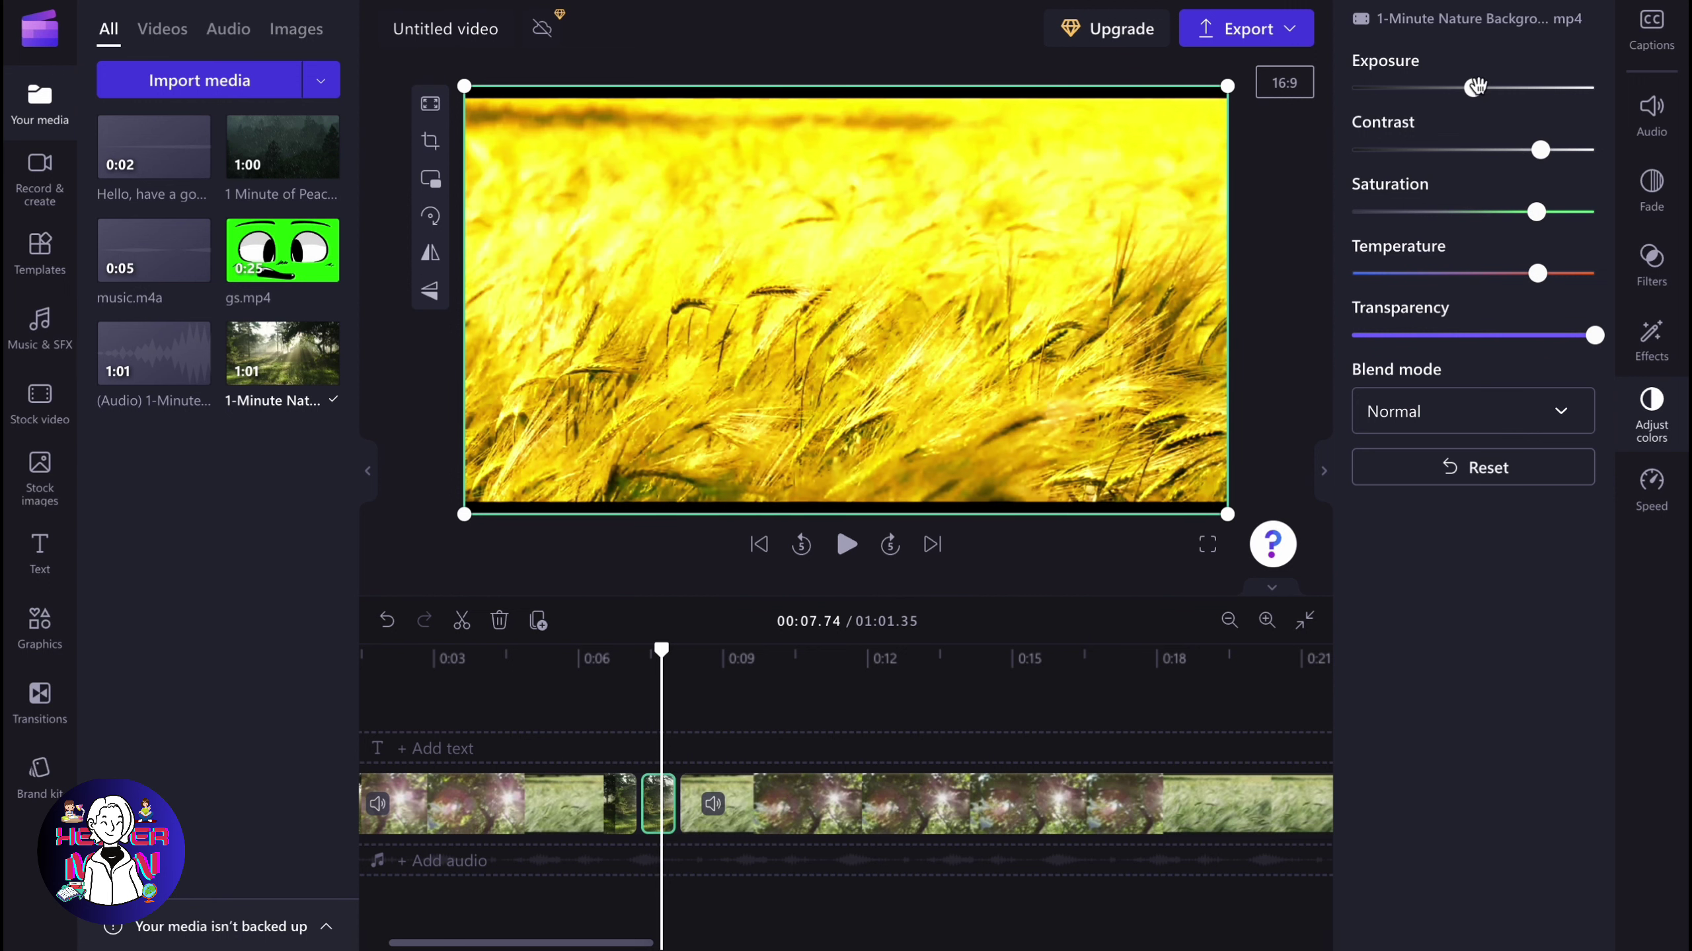
drag(1474, 88, 1507, 88)
click(635, 652)
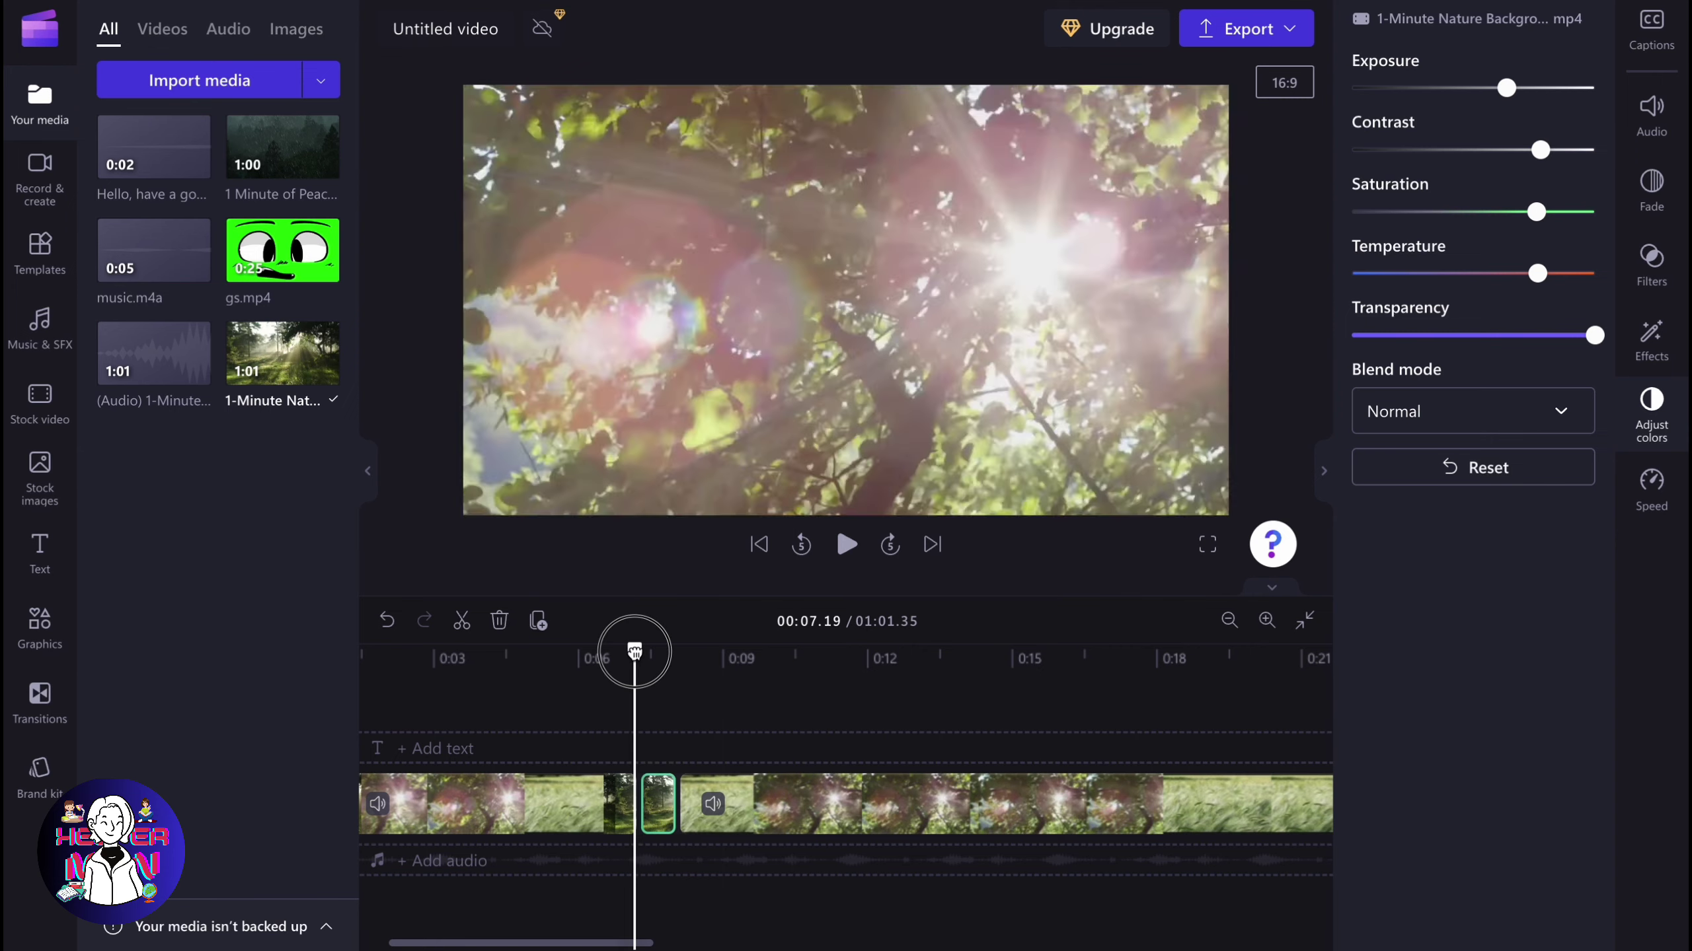
key(space)
scroll(767, 773, down, 2)
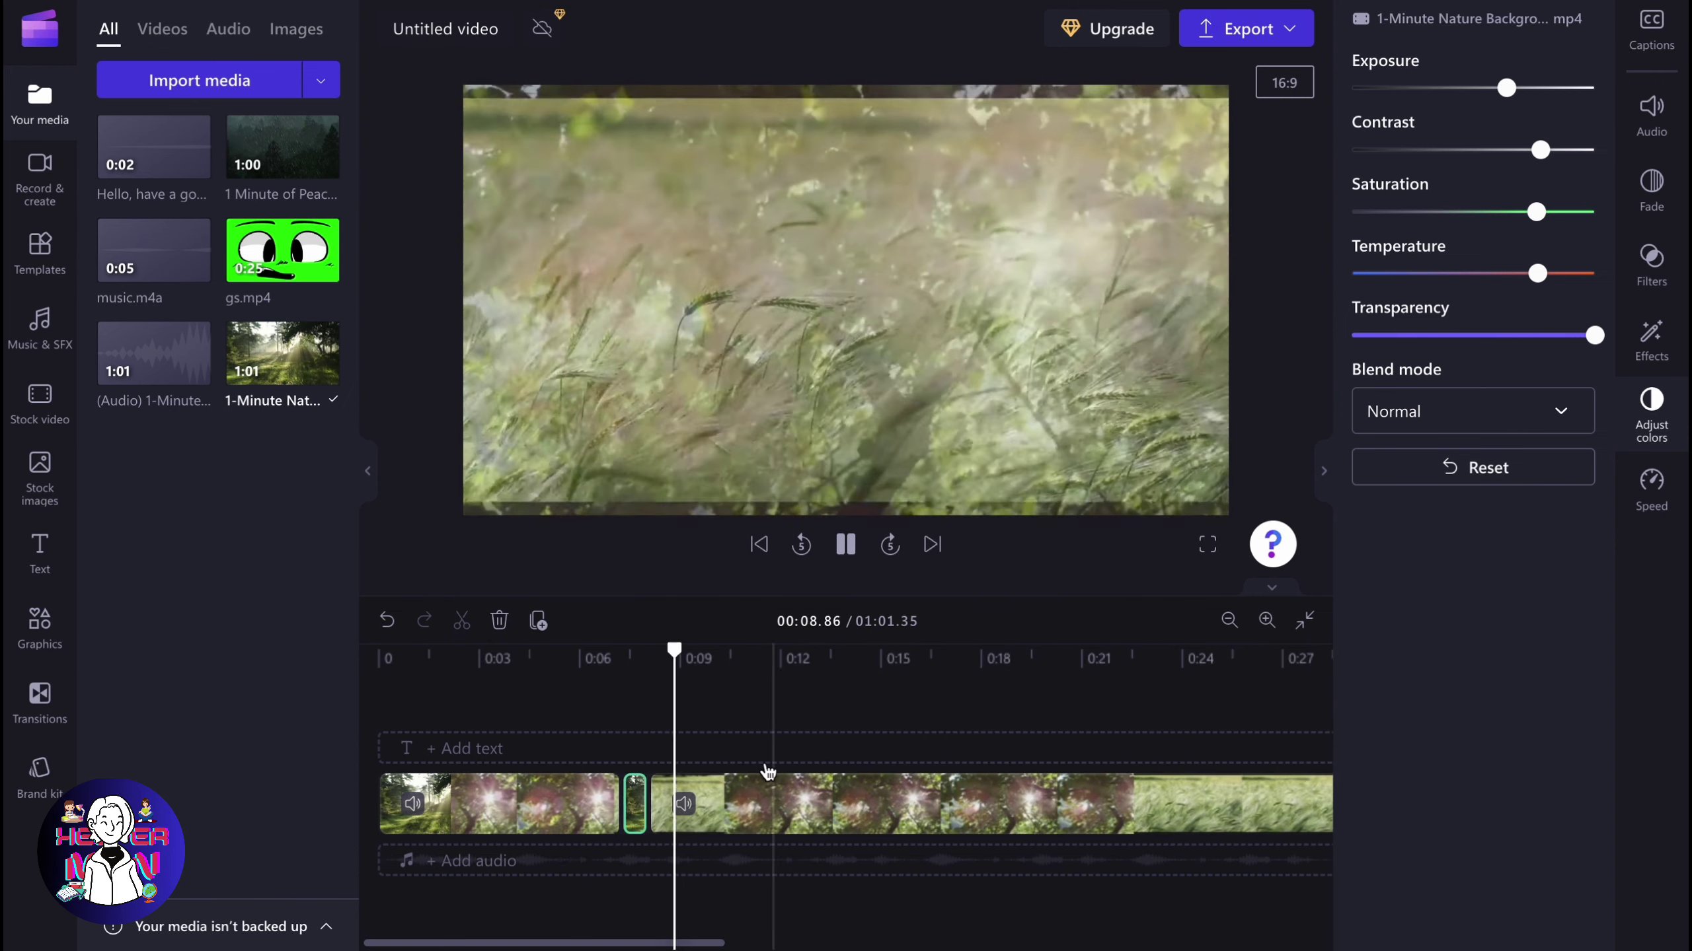
scroll(767, 773, down, 2)
scroll(727, 737, down, 2)
drag(457, 649, 412, 648)
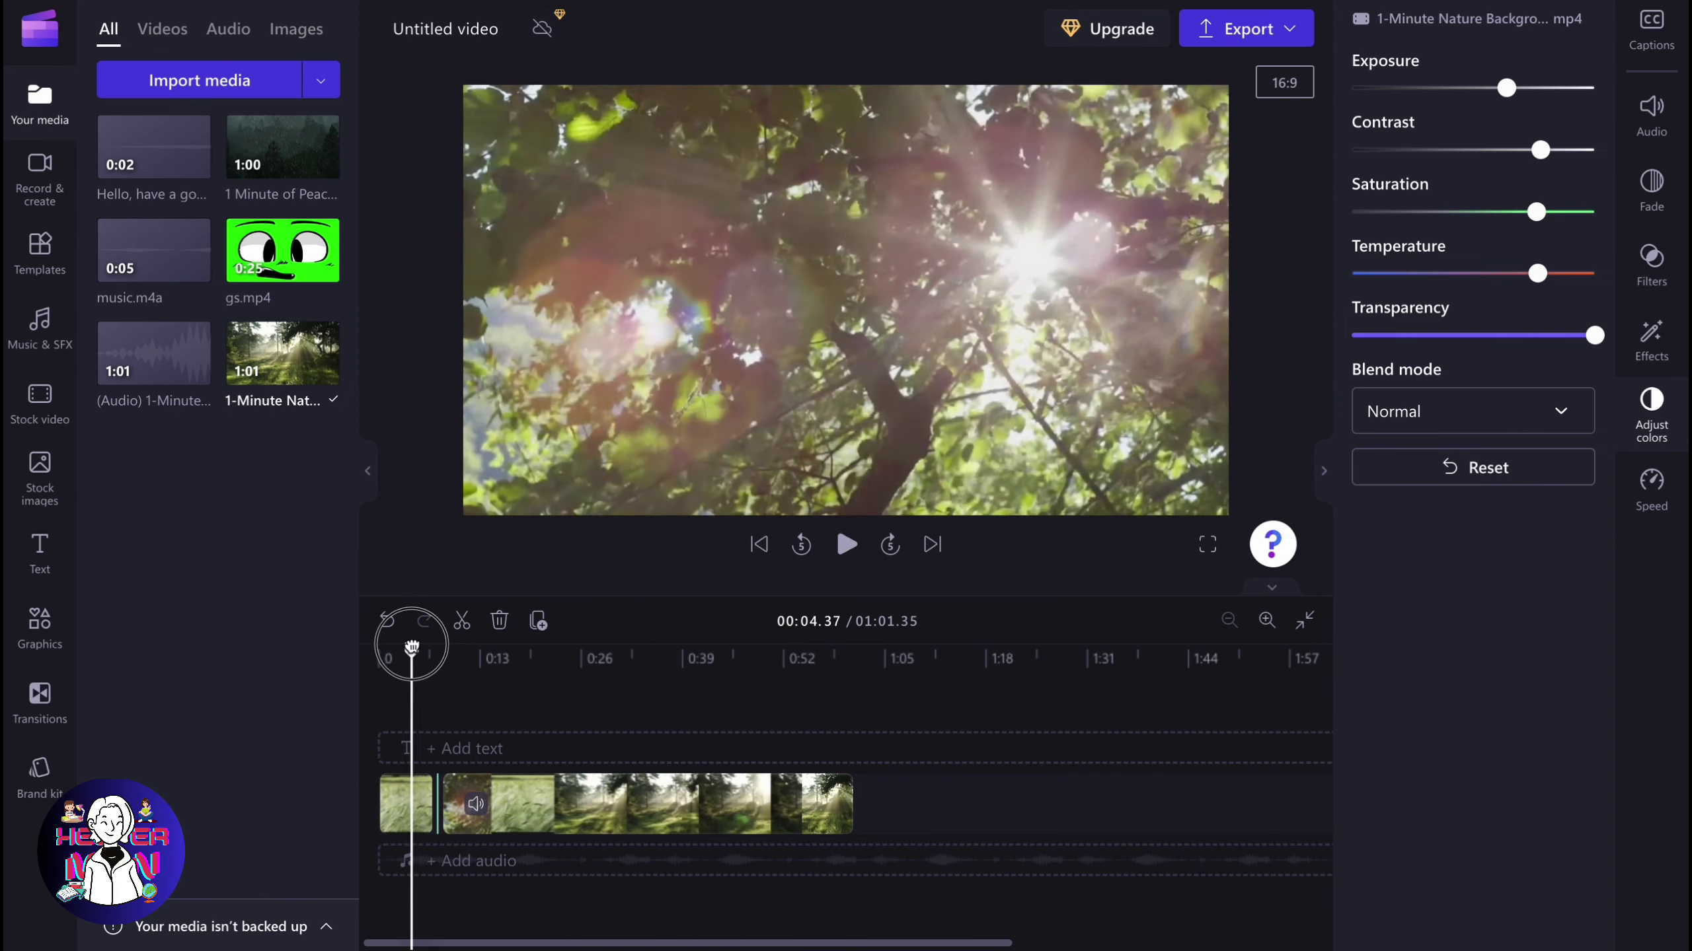
key(space)
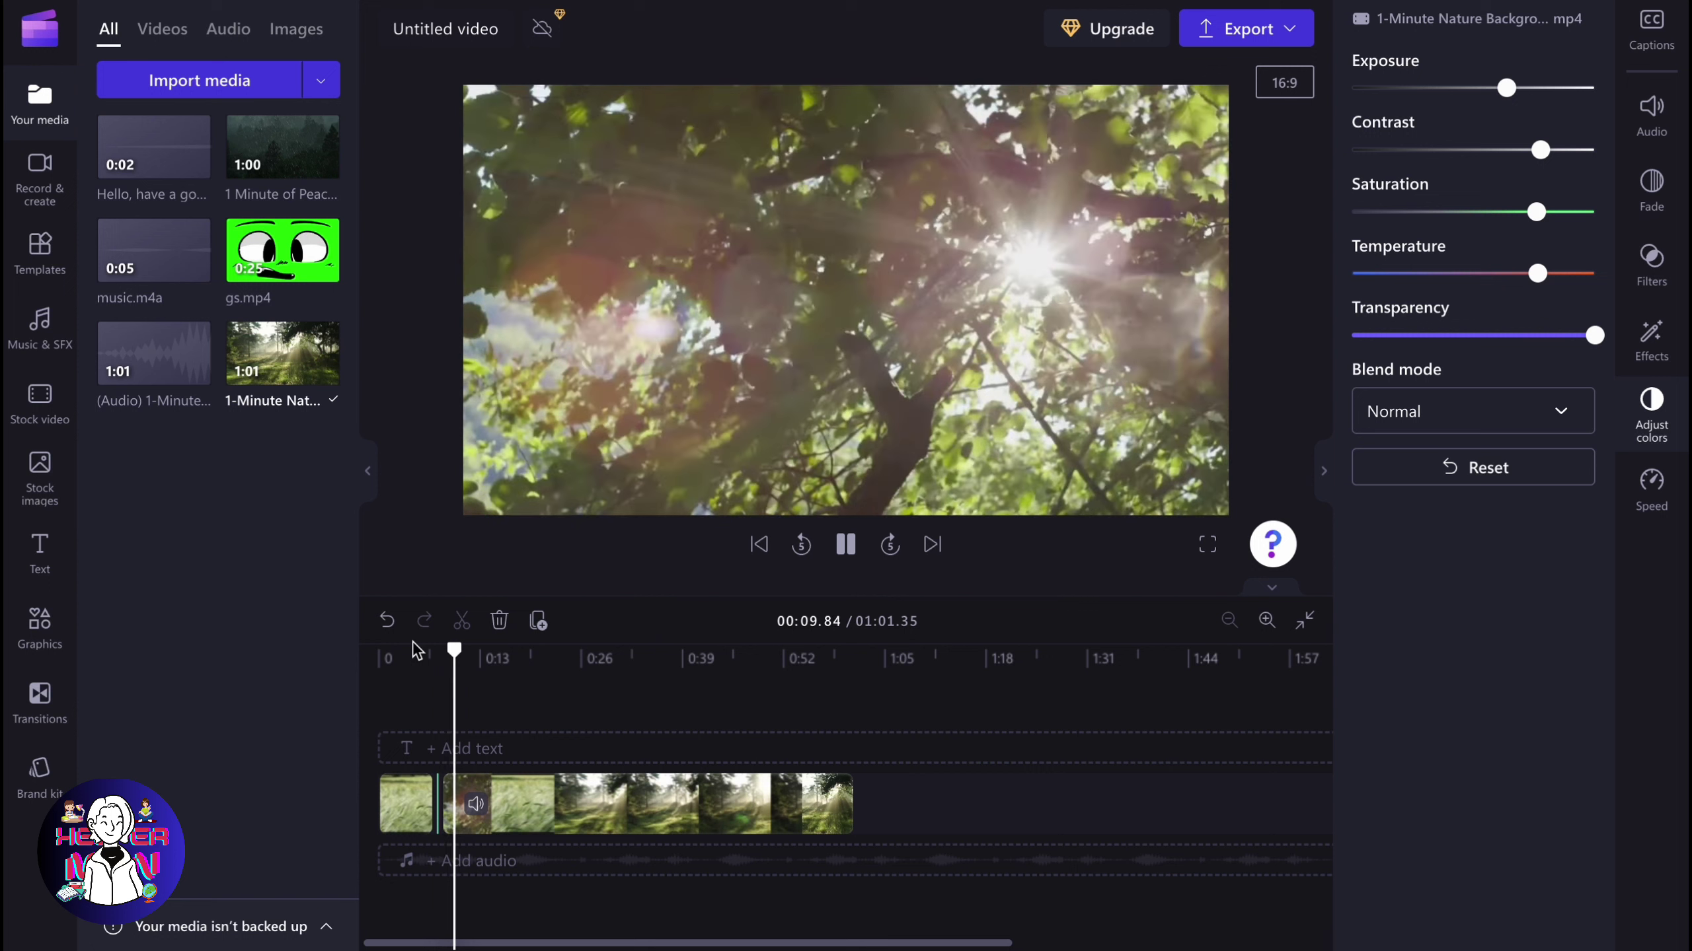
key(space)
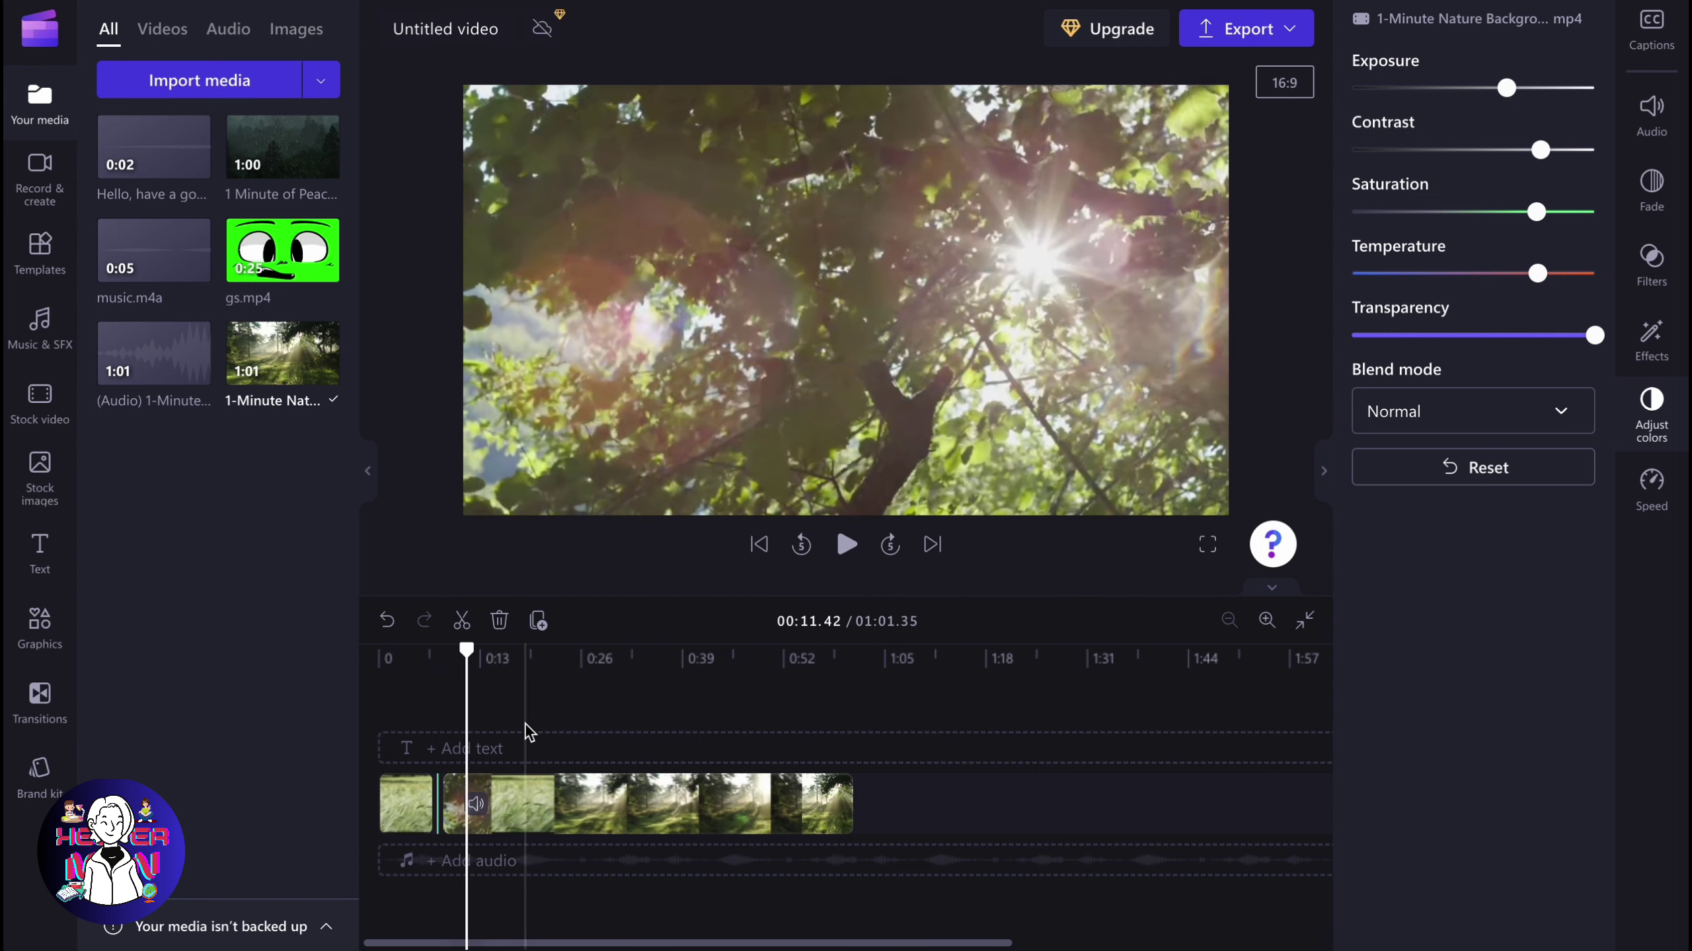
scroll(529, 728, up, 2)
scroll(717, 748, up, 2)
Split the long clip at 00:11.42 and 00:12.44, selecting the short piece between the cuts
click(496, 811)
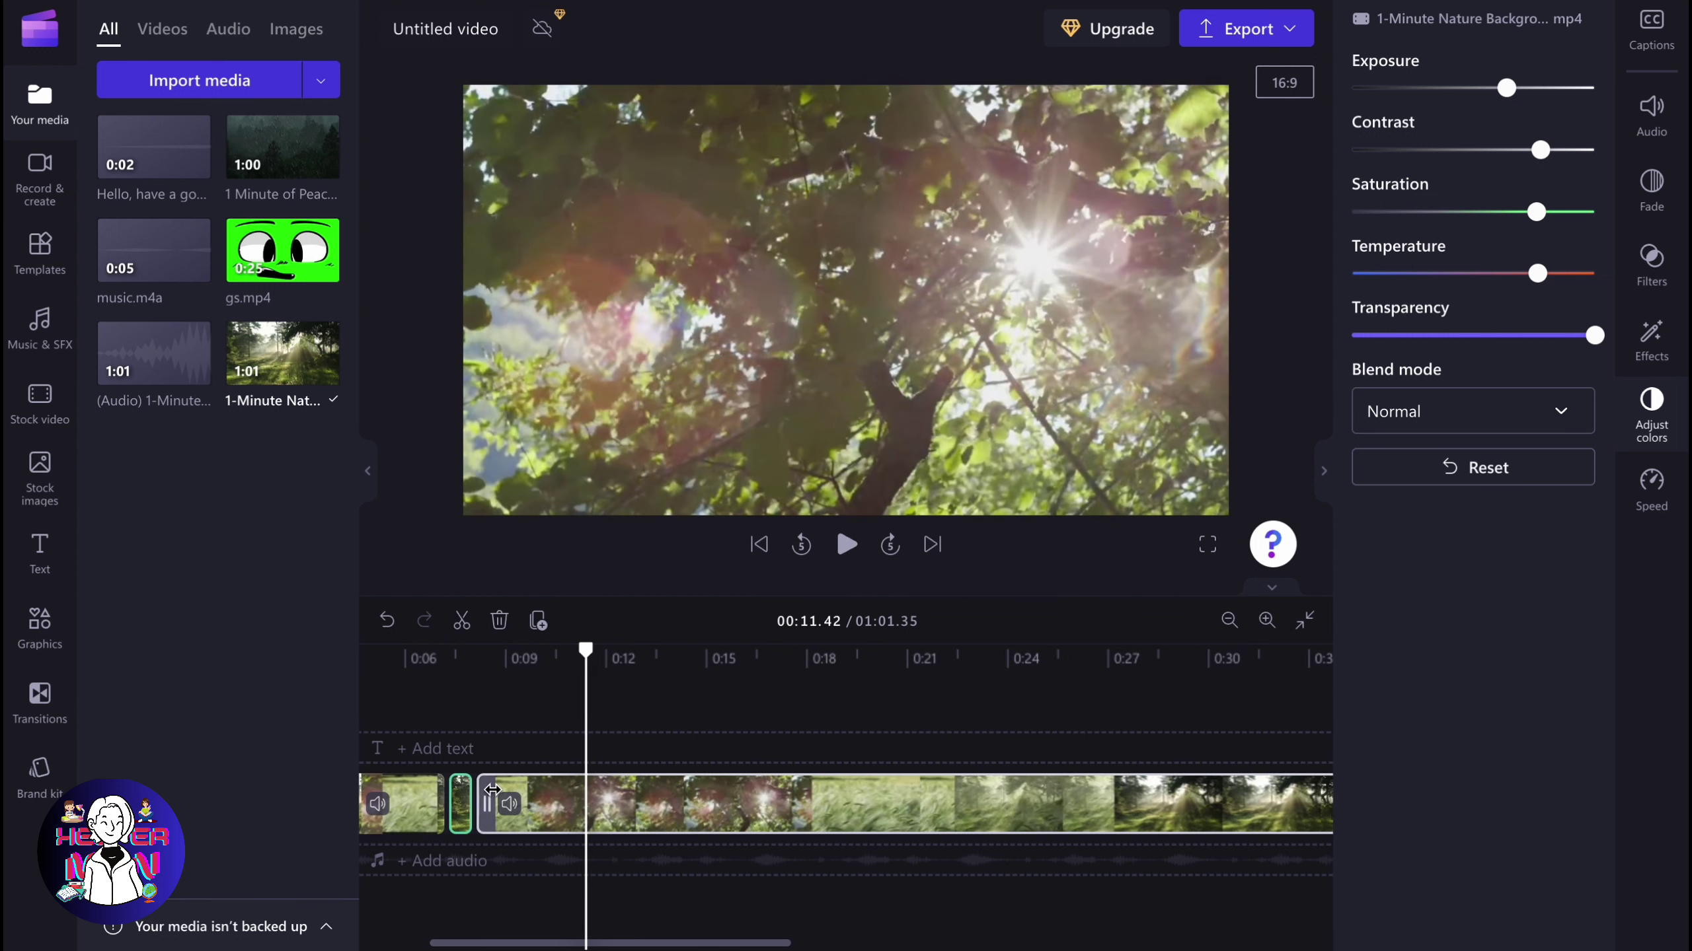
mouse_move(539, 749)
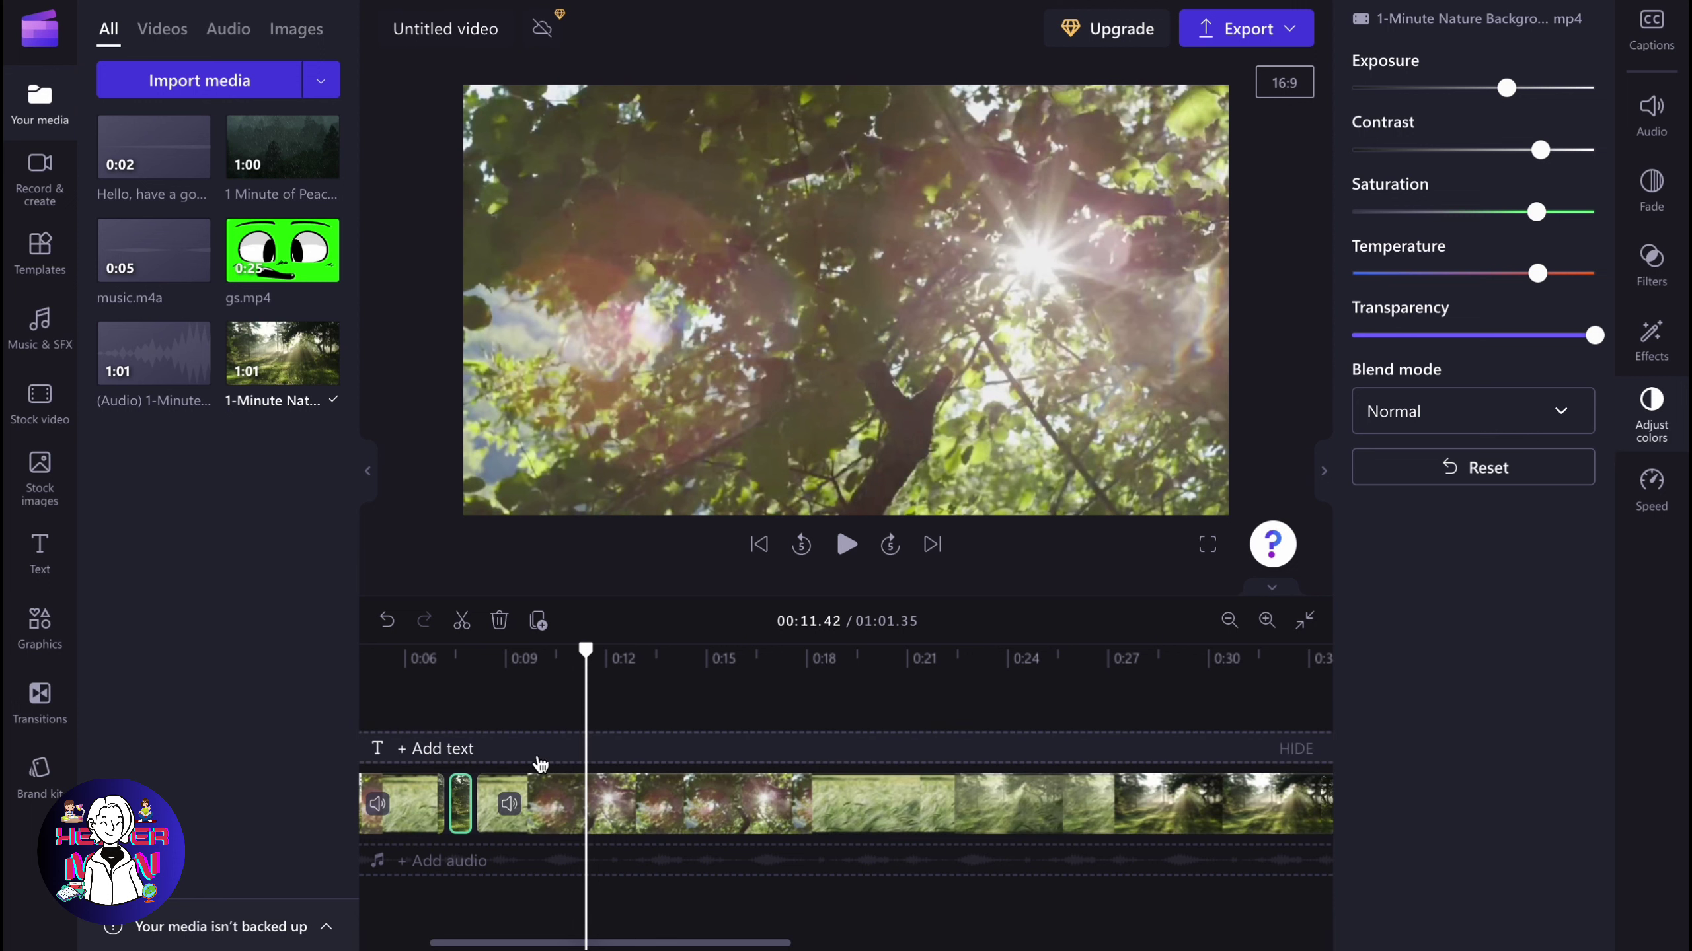
click(462, 620)
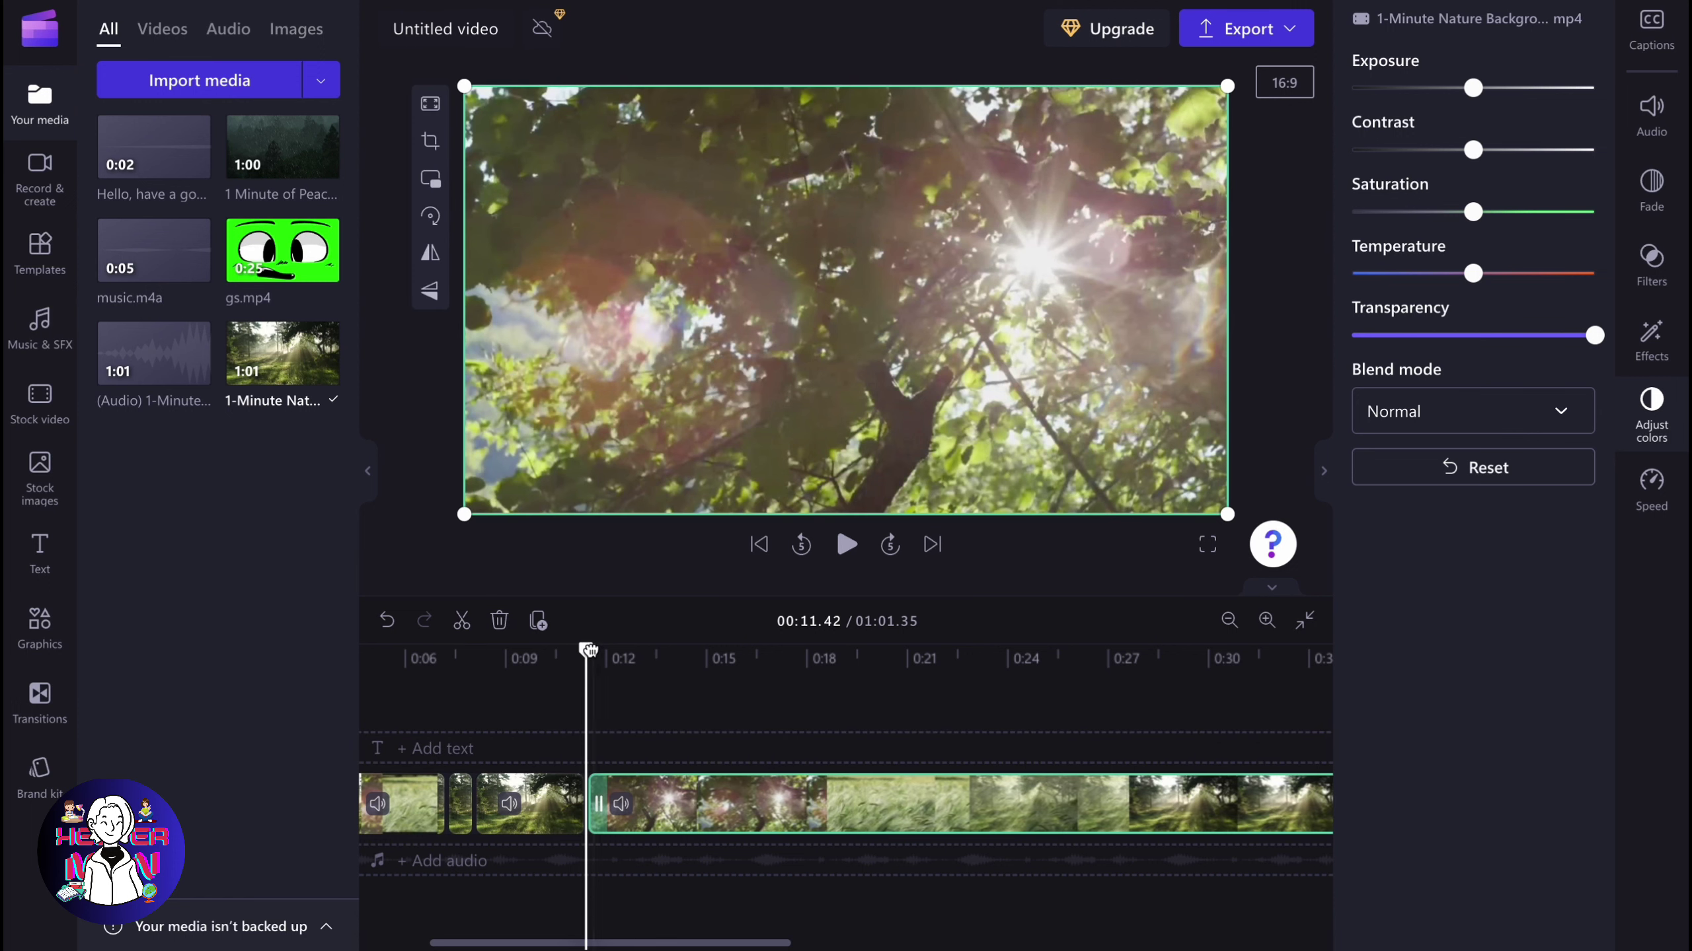
drag(587, 651, 620, 652)
click(462, 621)
click(602, 802)
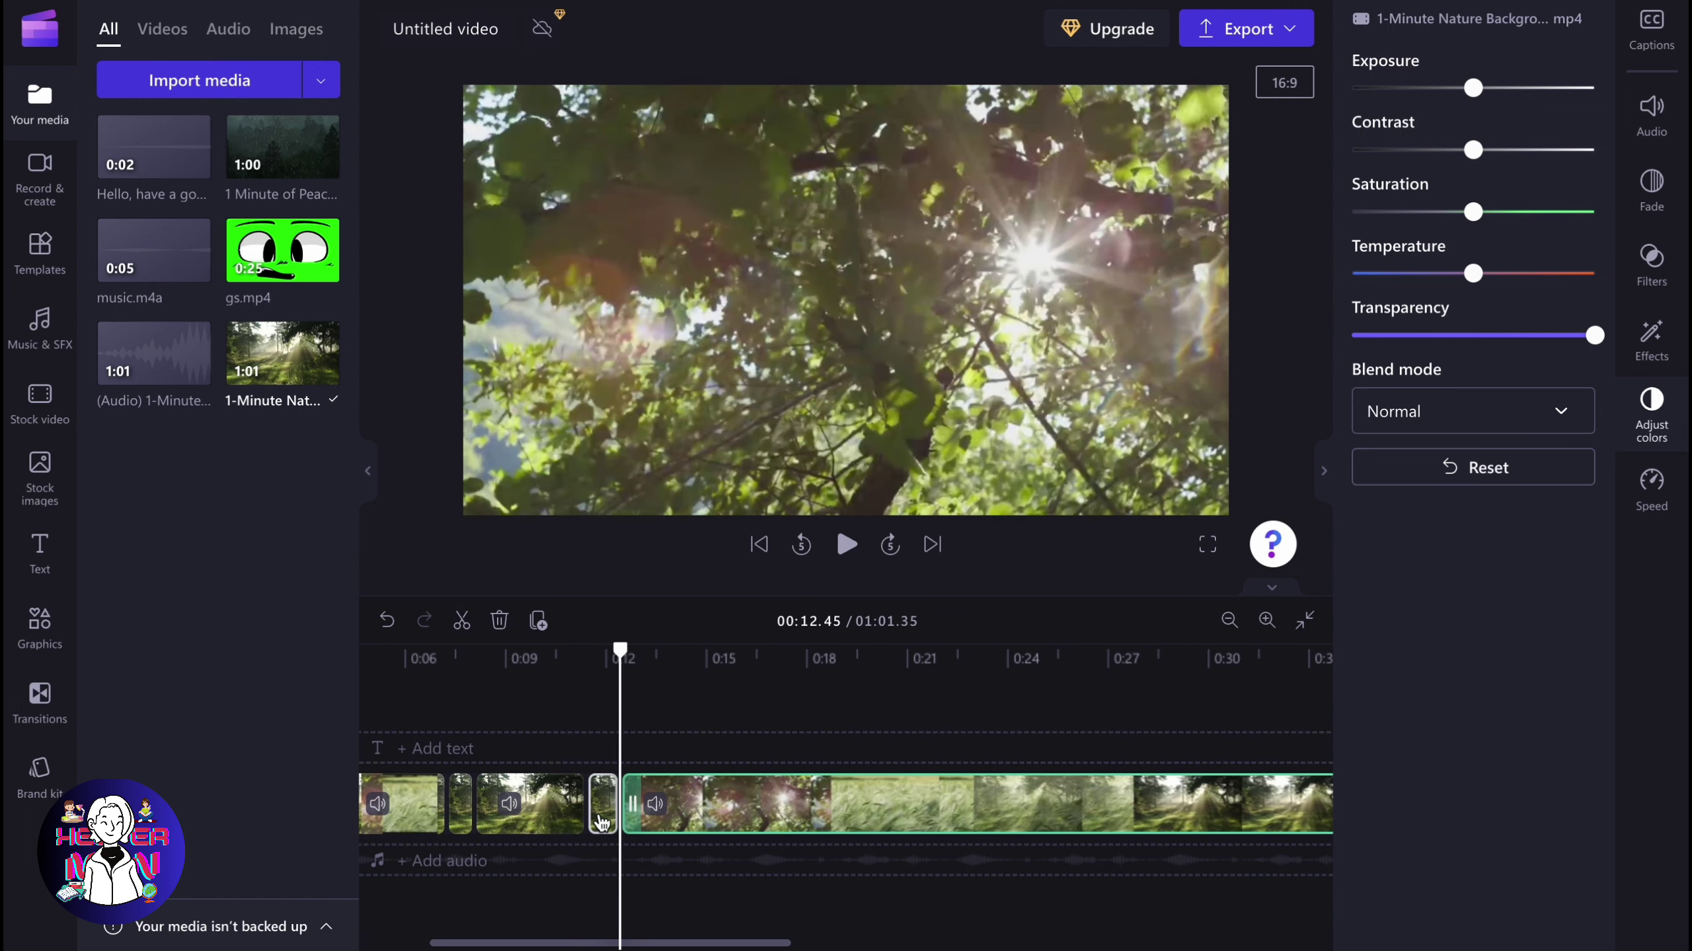
drag(621, 655, 599, 660)
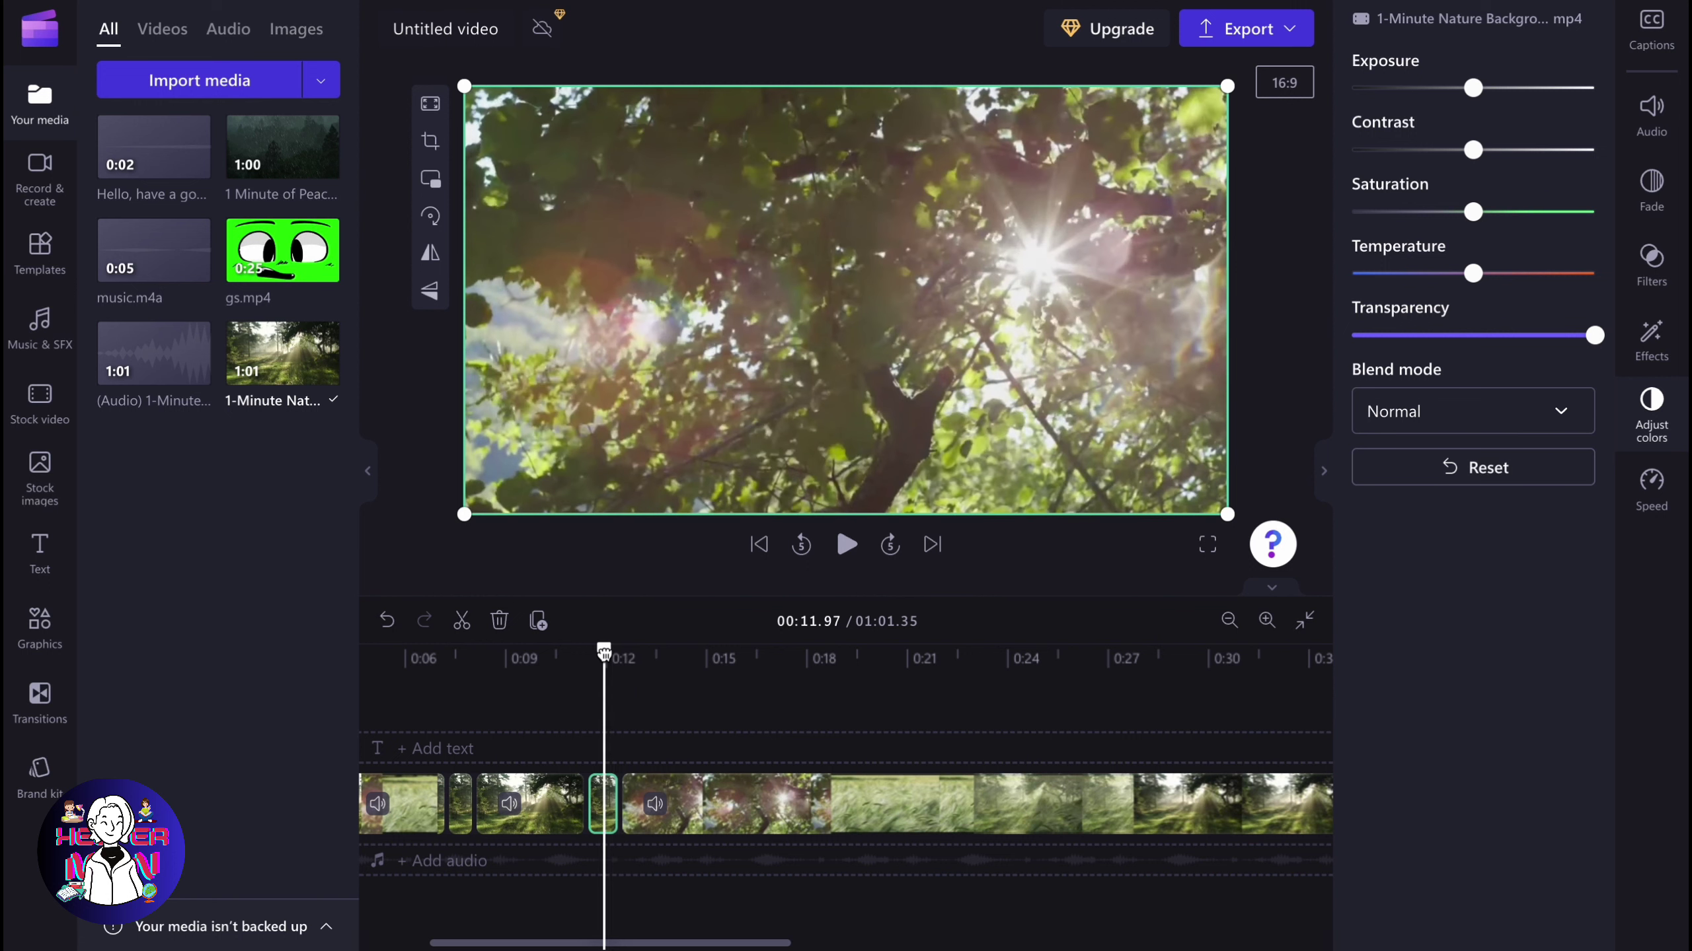